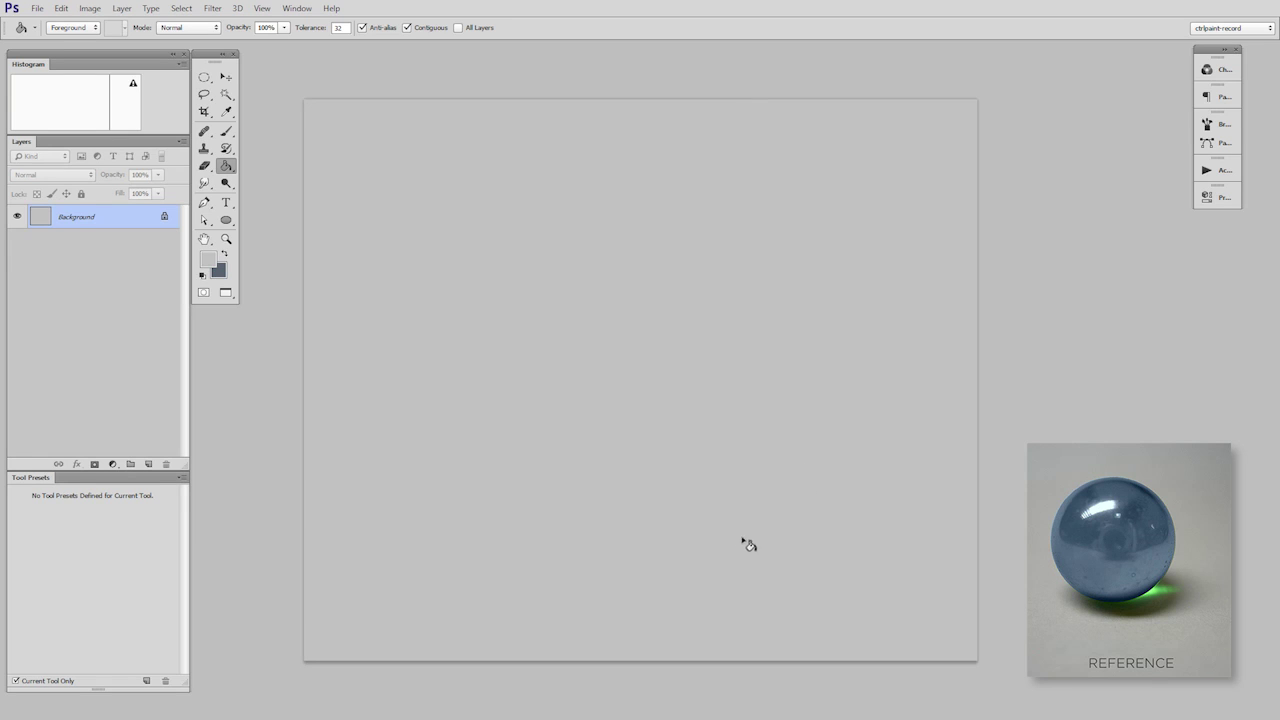
# Add a new layer and set the foreground colour to dark grey 6a6a6a
pyautogui.hotkey('ctrl', 'shift', 'alt', 'n')
pyautogui.press('b')
pyautogui.press('z')
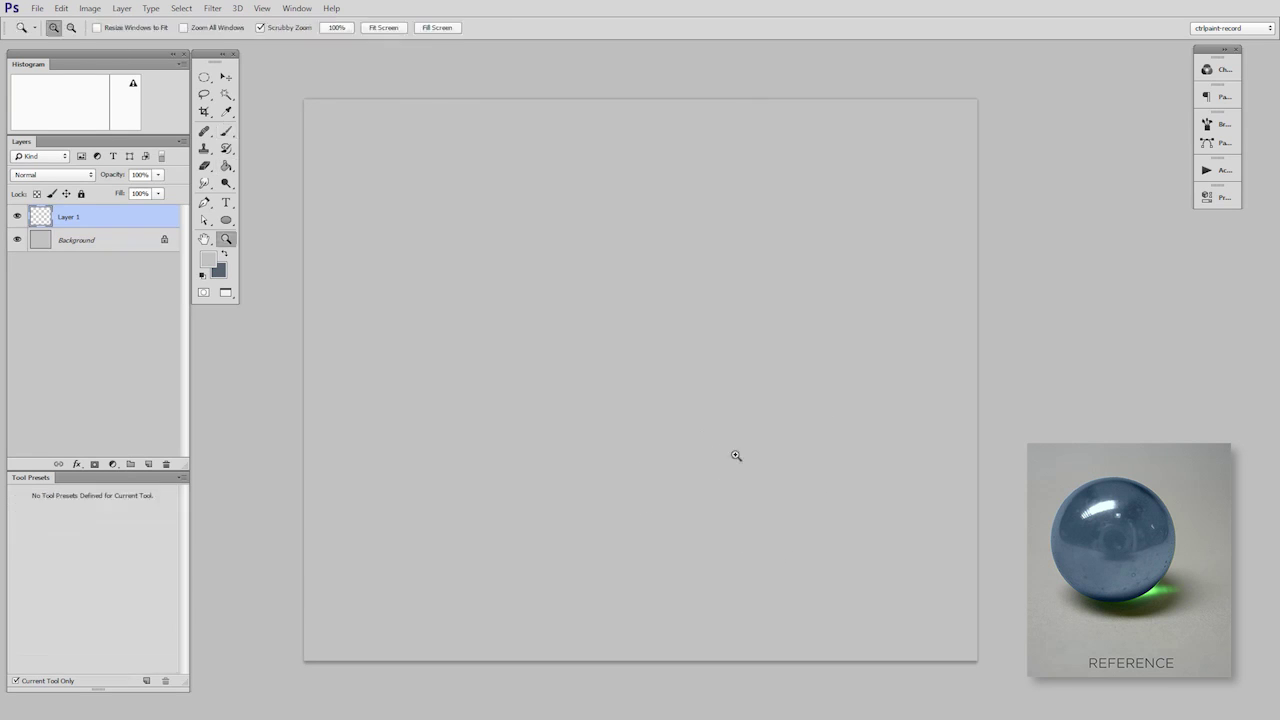
pyautogui.moveTo(736, 456); pyautogui.dragTo(716, 452)
pyautogui.press('n')
pyautogui.moveTo(920, 326); pyautogui.dragTo(878, 311)
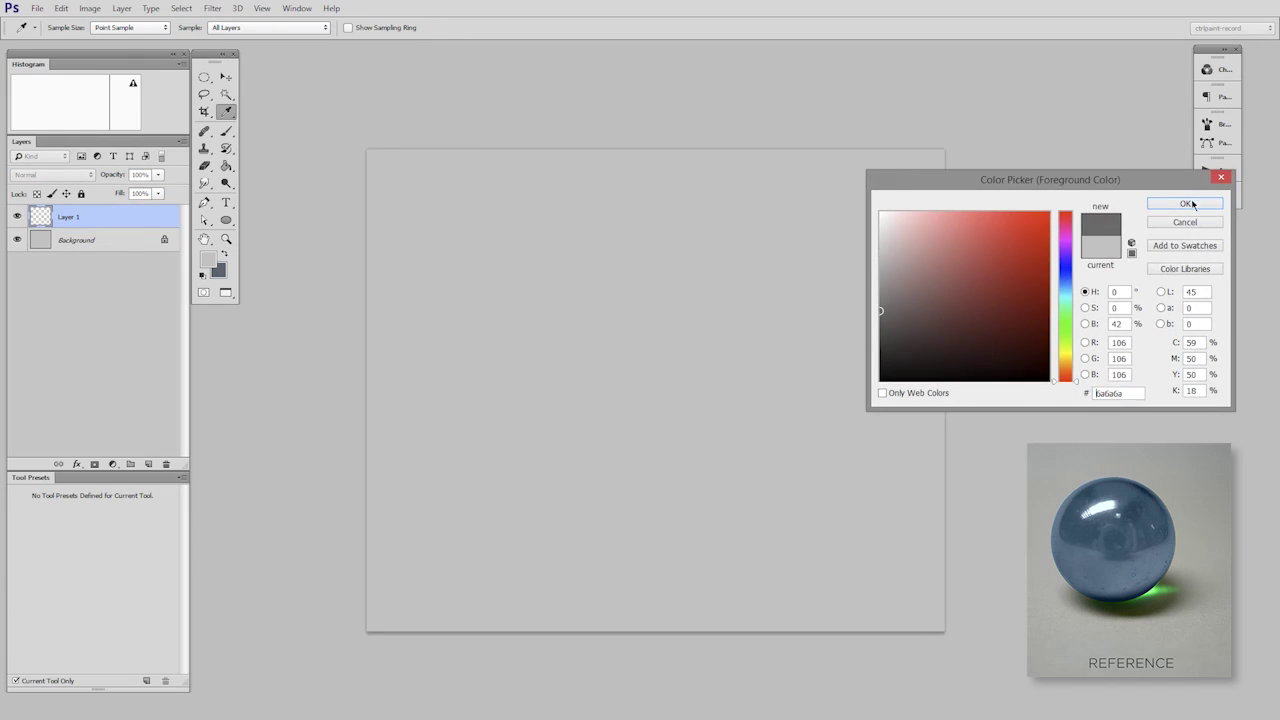
pyautogui.click(1191, 204)
# Paint a soft dark grey gradient across the upper part of the canvas with a large soft brush
pyautogui.rightClick(704, 370)
pyautogui.click(734, 455)
pyautogui.moveTo(642, 437); pyautogui.dragTo(748, 420)
pyautogui.moveTo(457, 213)
pyautogui.mouseDown()
pyautogui.moveTo(954, 196)
pyautogui.moveTo(371, 266)
pyautogui.moveTo(664, 329)
pyautogui.moveTo(980, 349)
pyautogui.mouseUp()
pyautogui.moveTo(420, 275); pyautogui.dragTo(708, 152)
pyautogui.moveTo(772, 532); pyautogui.dragTo(828, 554)
# Blend the gradient's middle and lower areas with sampled greys, and merge the painted layer into the background
pyautogui.keyDown('alt'); pyautogui.click(828, 554); pyautogui.keyUp('alt')
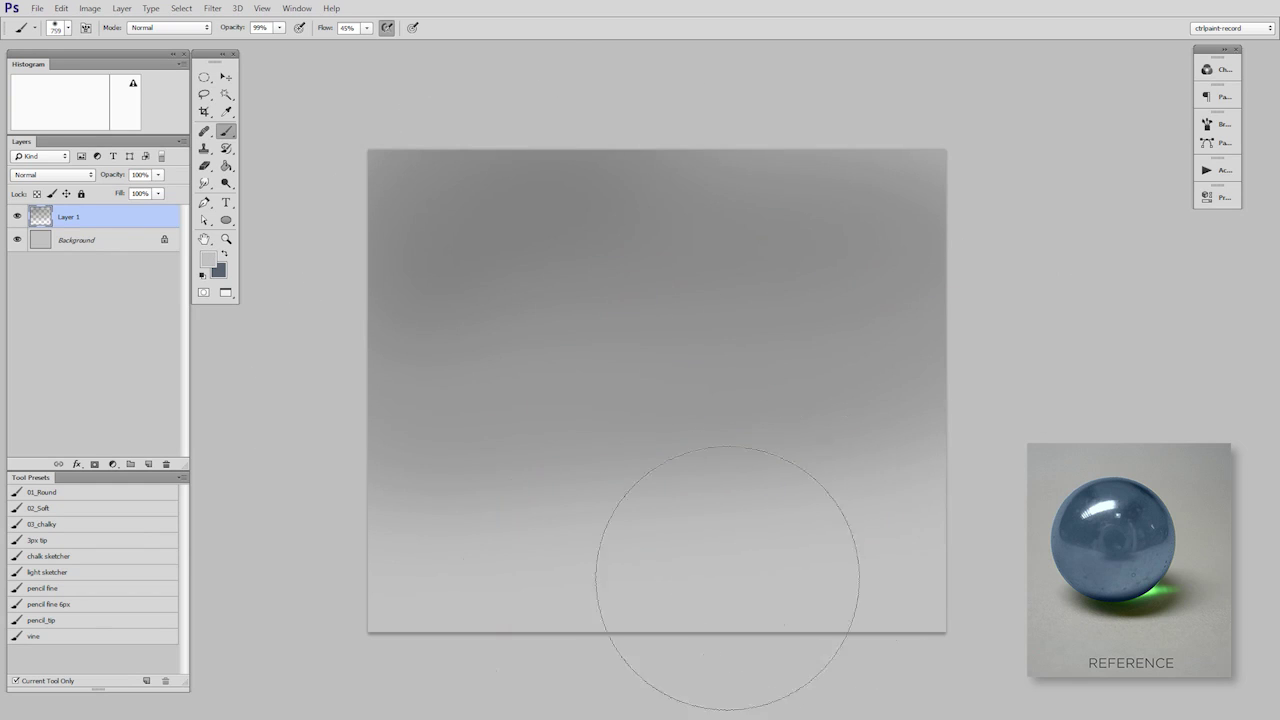
pyautogui.moveTo(728, 578)
pyautogui.mouseDown()
pyautogui.moveTo(677, 590)
pyautogui.moveTo(862, 562)
pyautogui.moveTo(803, 472)
pyautogui.moveTo(712, 588)
pyautogui.moveTo(683, 560)
pyautogui.mouseUp()
pyautogui.moveTo(583, 562)
pyautogui.mouseDown()
pyautogui.moveTo(903, 492)
pyautogui.moveTo(434, 454)
pyautogui.moveTo(745, 472)
pyautogui.mouseUp()
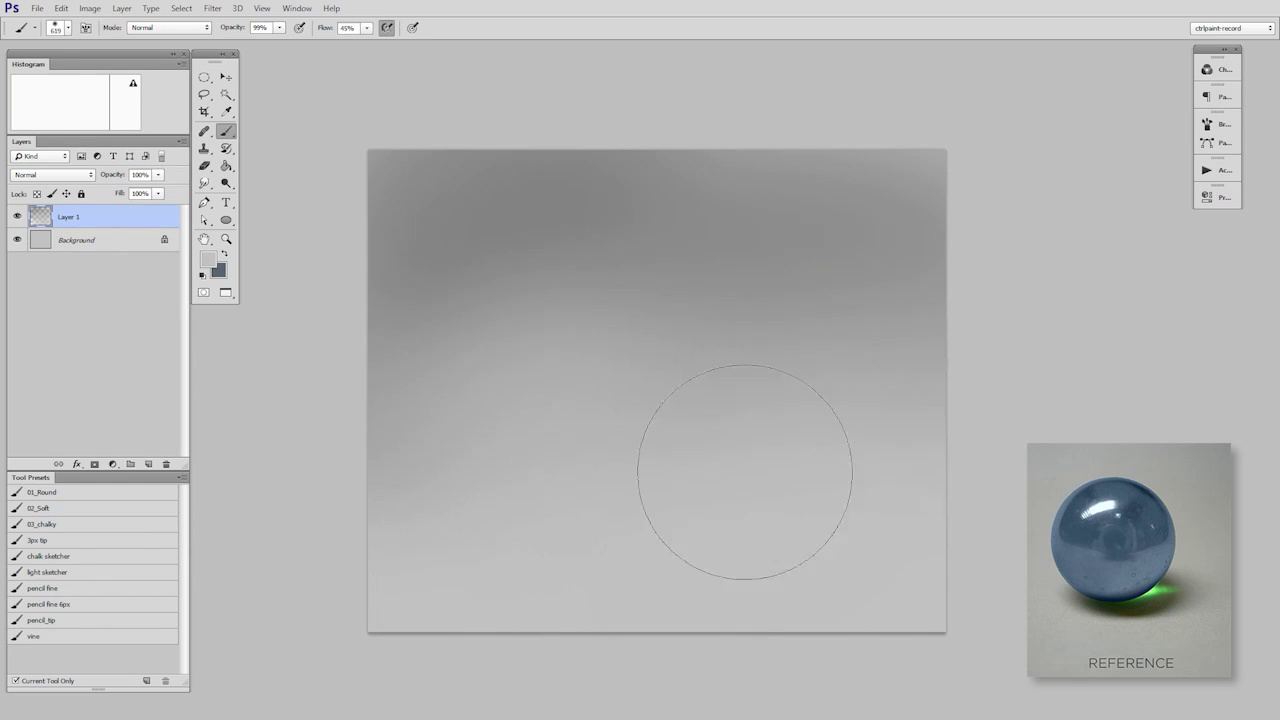
pyautogui.keyDown('alt'); pyautogui.click(686, 206); pyautogui.keyUp('alt')
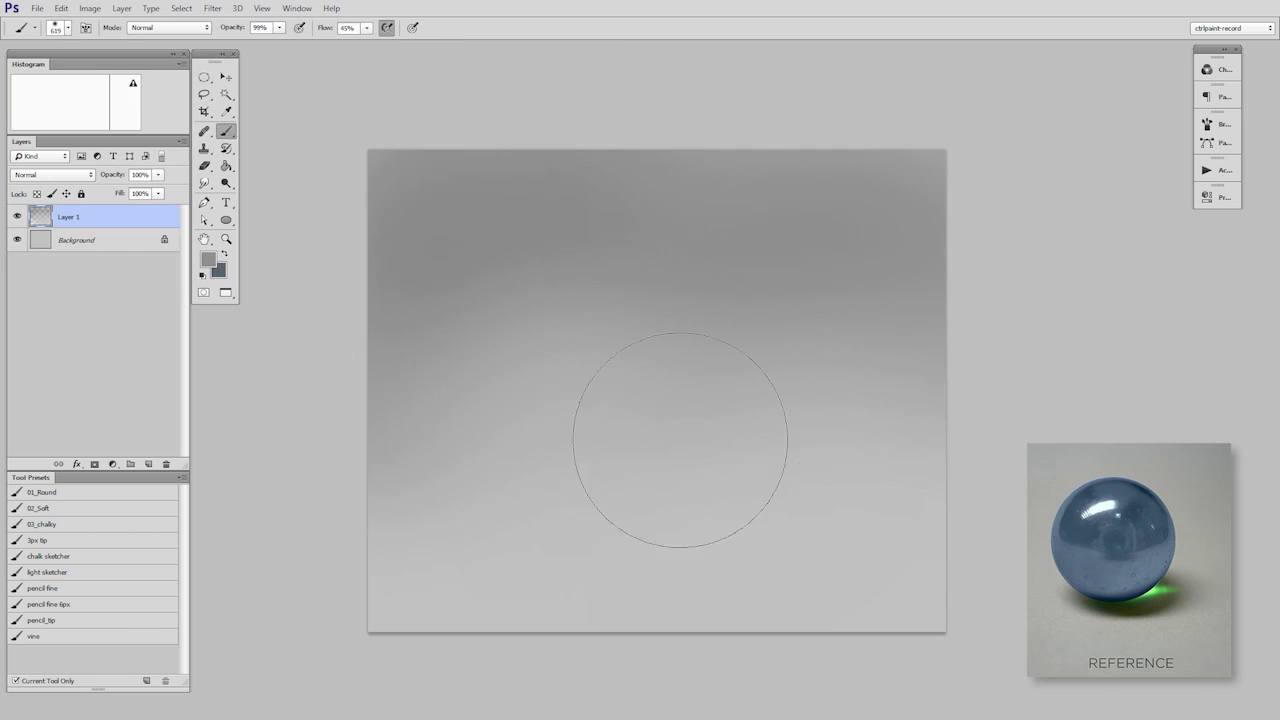
pyautogui.keyDown('alt'); pyautogui.click(629, 457); pyautogui.keyUp('alt')
pyautogui.moveTo(640, 417); pyautogui.dragTo(497, 600)
pyautogui.hotkey('ctrl', 'e')
# Add a new layer and make a large circular selection in the middle of the canvas
pyautogui.hotkey('ctrl', 'shift', 'alt', 'n')
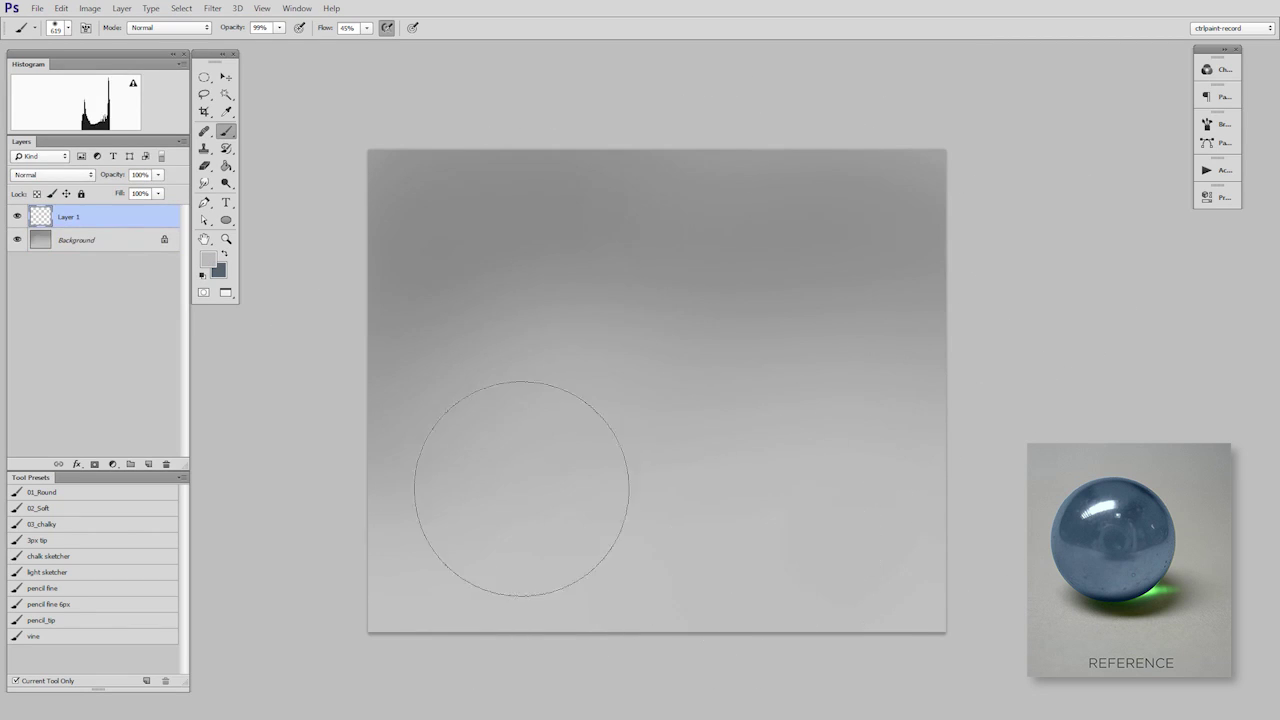
pyautogui.click(205, 80)
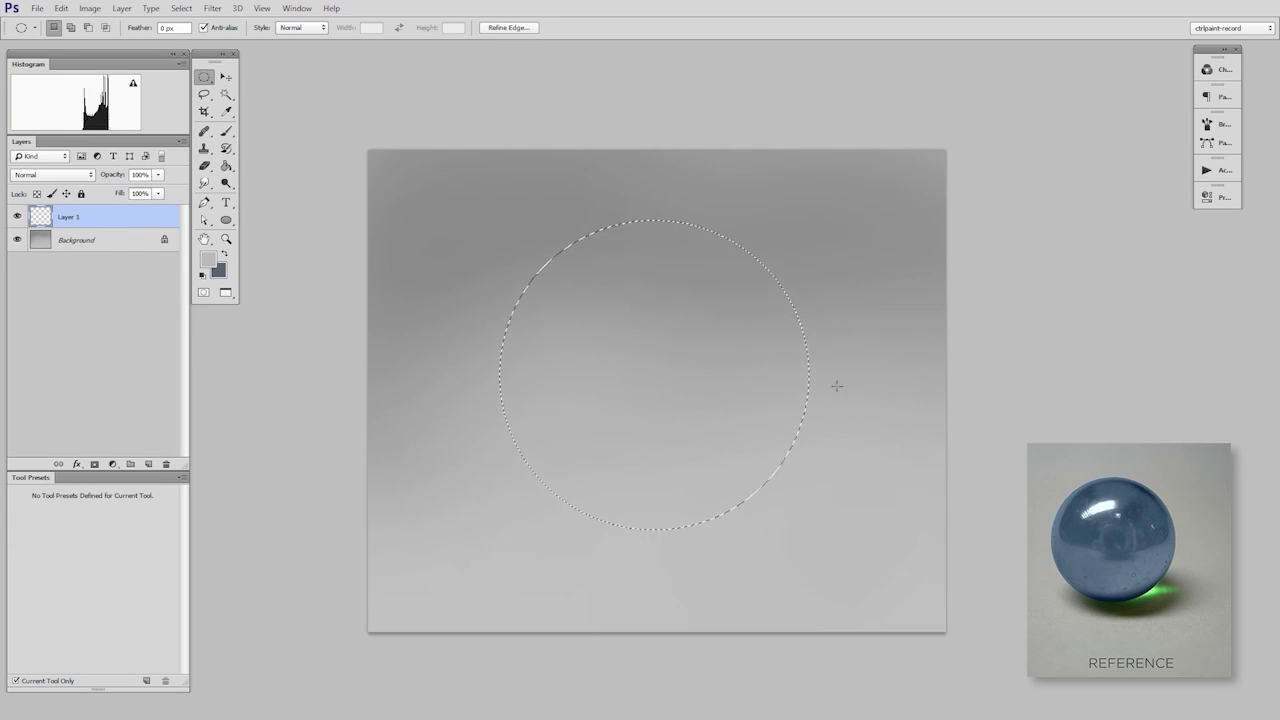
pyautogui.click(533, 229)
pyautogui.moveTo(831, 494); pyautogui.dragTo(823, 508)
pyautogui.moveTo(758, 455); pyautogui.dragTo(751, 448)
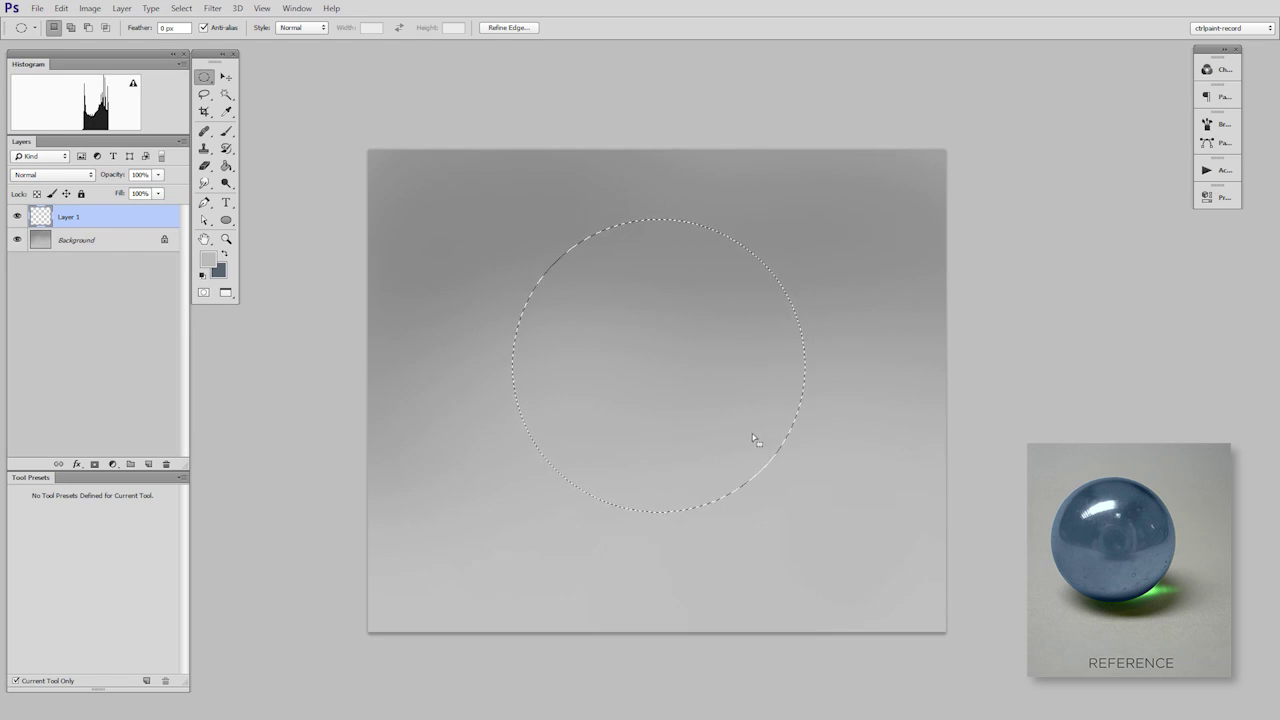
# Create a layer group masked to the circular selection and add a new layer inside it
pyautogui.click(131, 465)
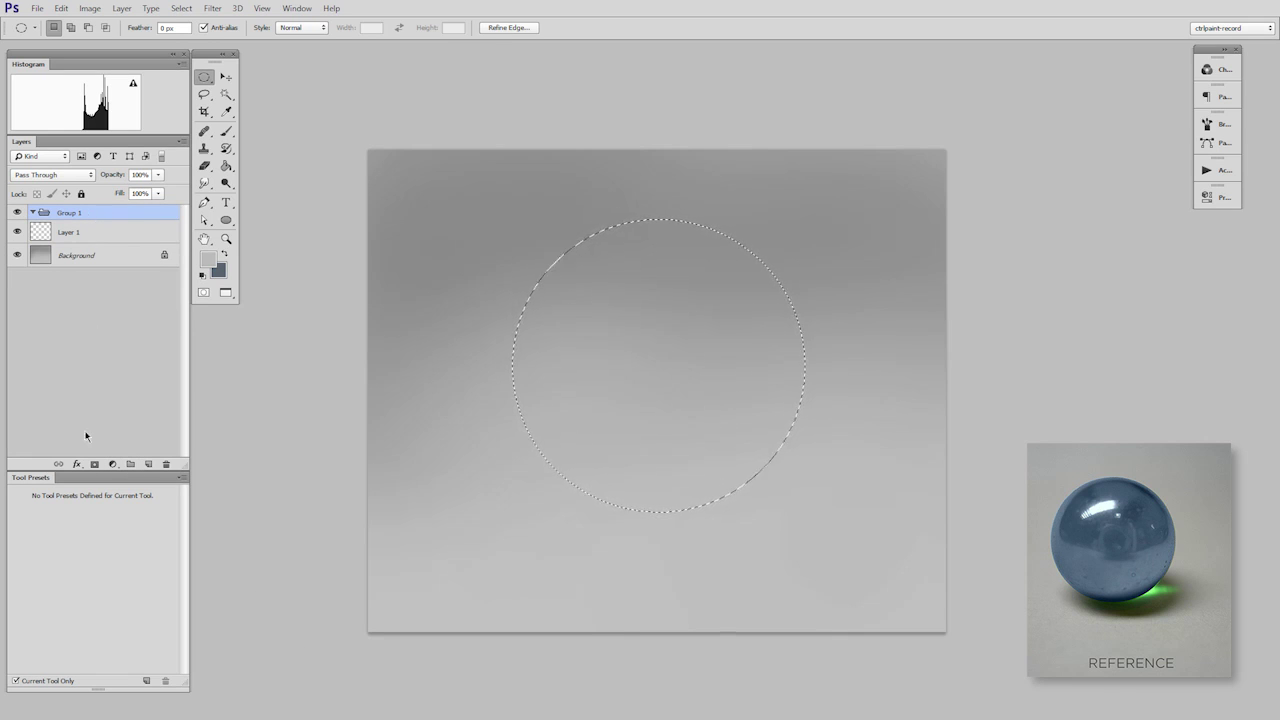
pyautogui.click(95, 464)
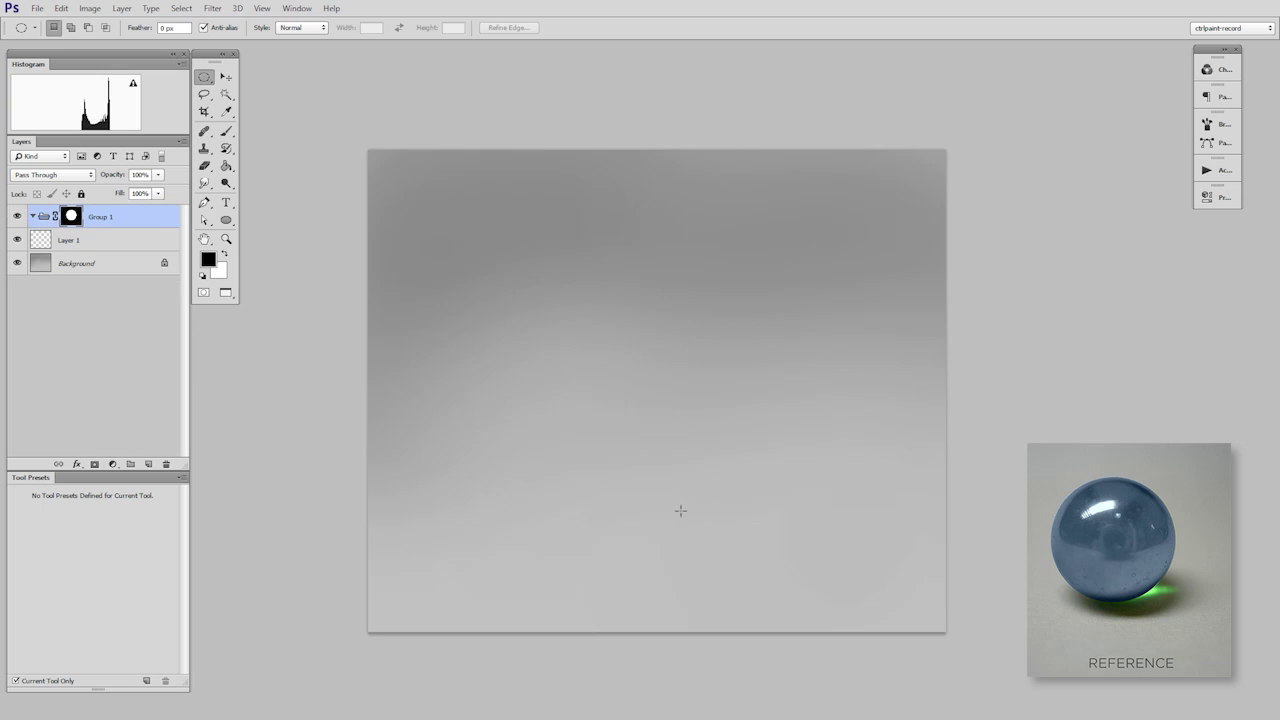
pyautogui.hotkey('ctrl', 'alt', 'shift', 'n')
# Set the foreground colour to slate blue 516c83 and paint the whole masked circle with it
pyautogui.press('b')
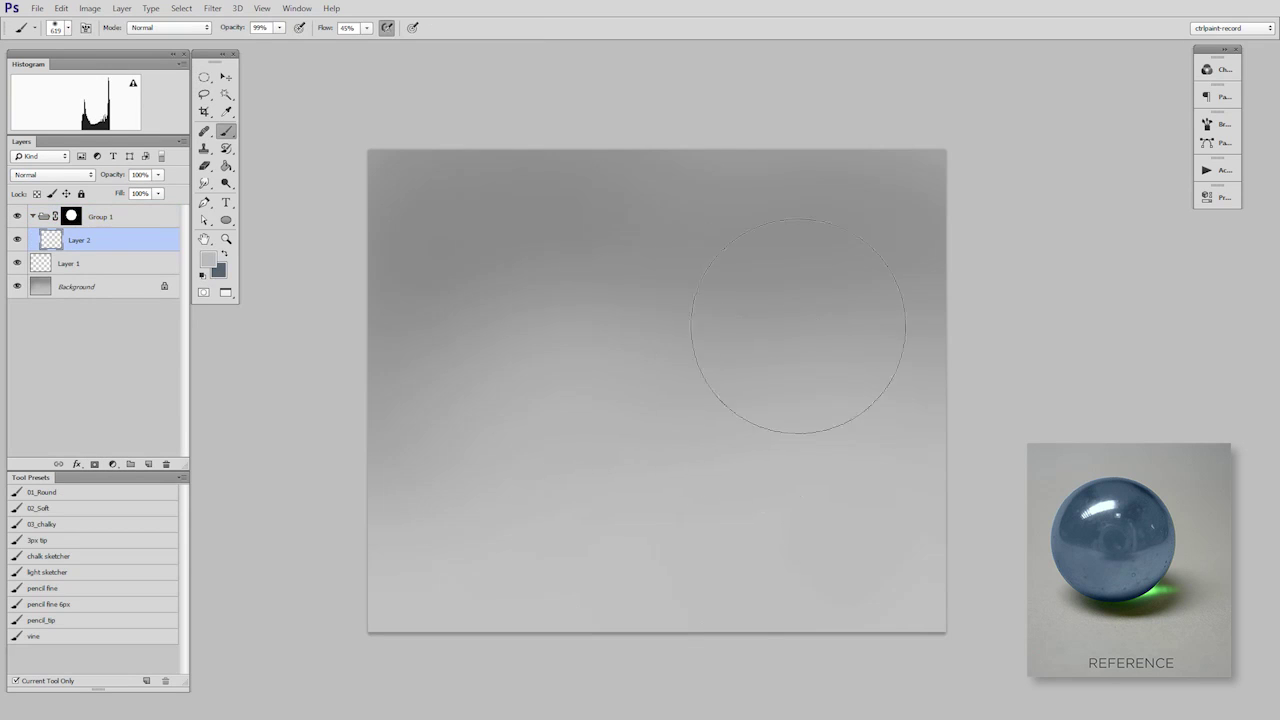
pyautogui.press('n')
pyautogui.moveTo(1067, 278); pyautogui.dragTo(1067, 284)
pyautogui.click(936, 256)
pyautogui.click(945, 294)
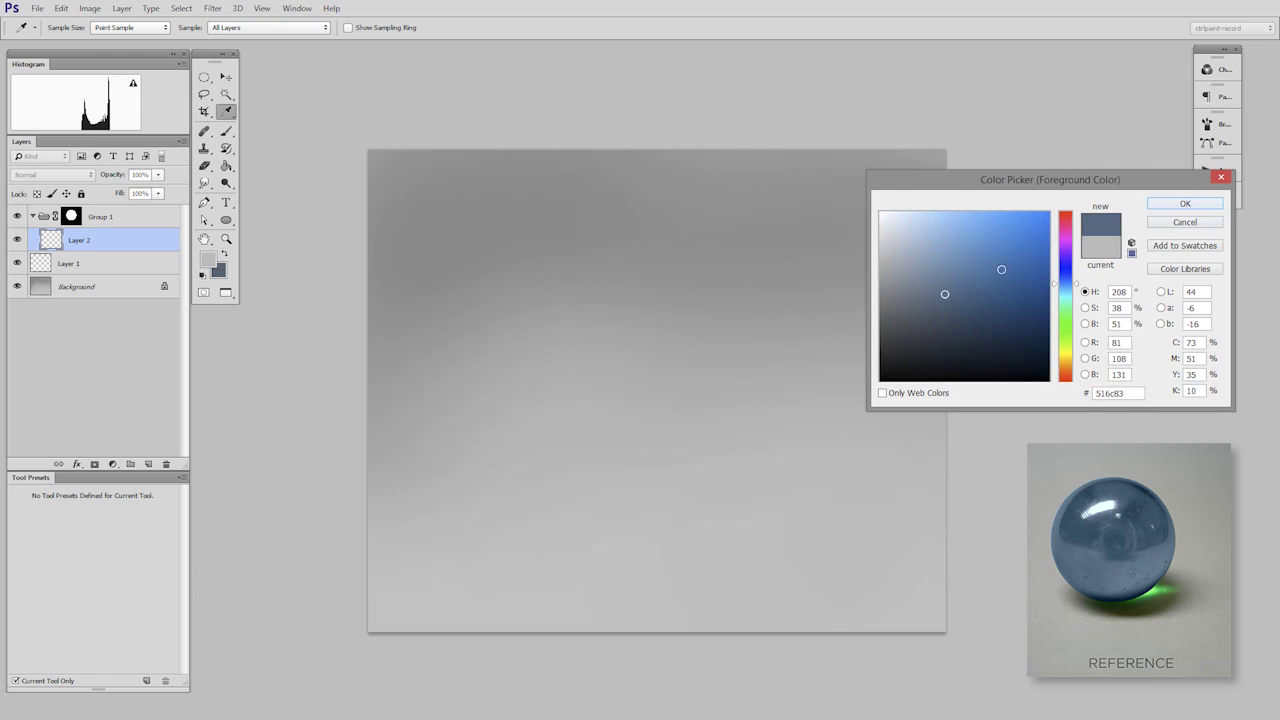
pyautogui.click(1182, 205)
pyautogui.press('b')
pyautogui.moveTo(686, 429)
pyautogui.mouseDown()
pyautogui.moveTo(714, 337)
pyautogui.moveTo(675, 532)
pyautogui.mouseUp()
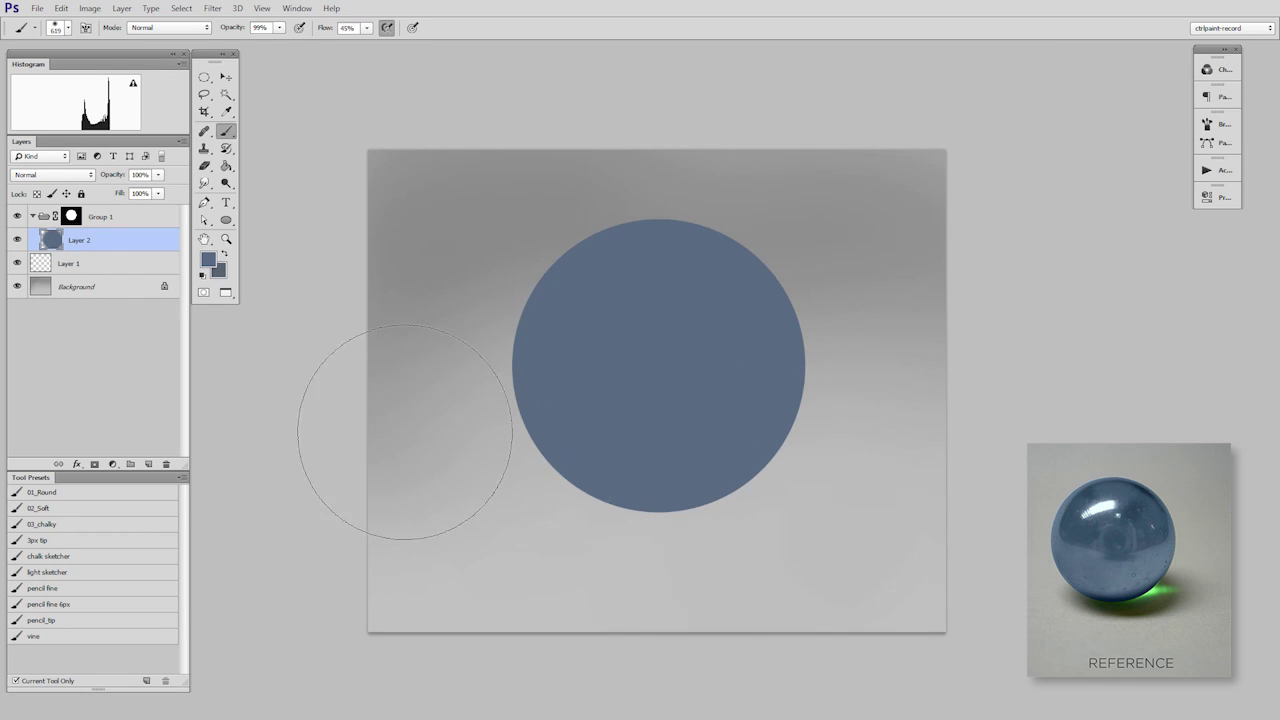
# Paint a dark, flattened oval shadow beneath the sphere on Layer 1 with a flat brush
pyautogui.click(93, 271)
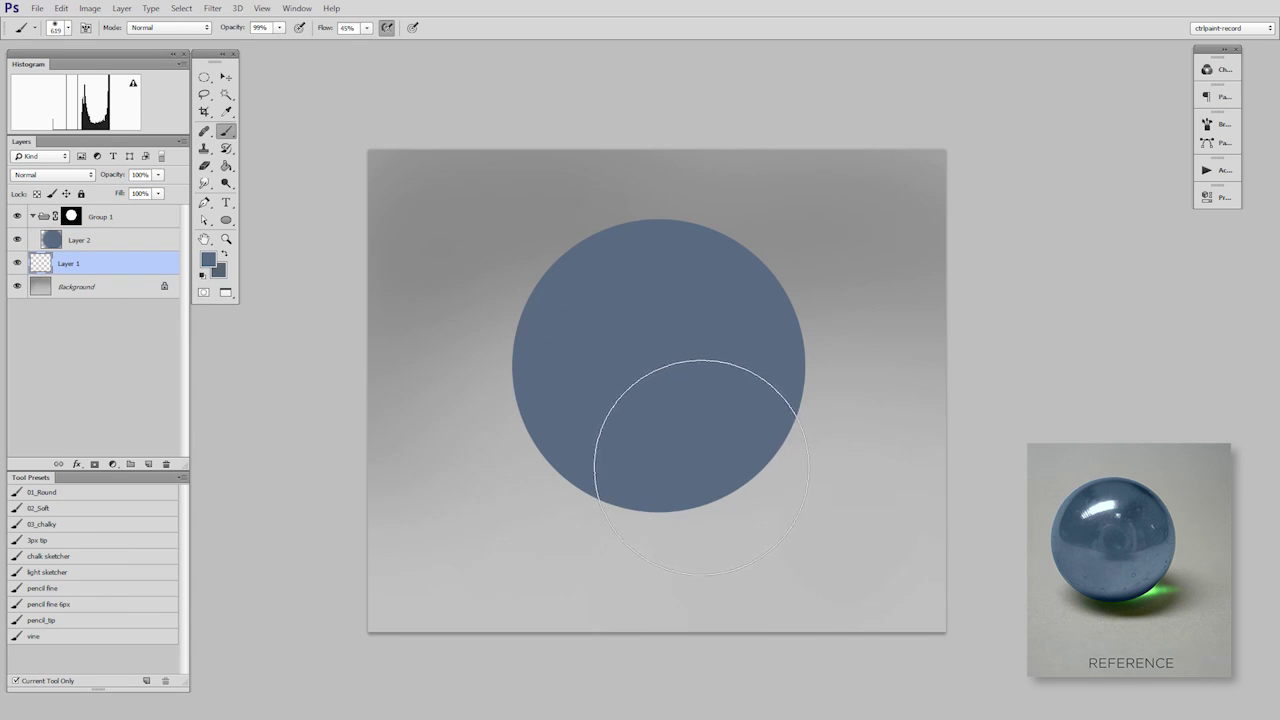
pyautogui.rightClick(702, 467)
pyautogui.press('n')
pyautogui.click(912, 343)
pyautogui.click(1184, 203)
pyautogui.moveTo(660, 514)
pyautogui.mouseDown()
pyautogui.moveTo(732, 497)
pyautogui.moveTo(689, 533)
pyautogui.moveTo(758, 521)
pyautogui.moveTo(732, 551)
pyautogui.moveTo(669, 480)
pyautogui.moveTo(694, 573)
pyautogui.moveTo(748, 502)
pyautogui.moveTo(665, 526)
pyautogui.moveTo(626, 519)
pyautogui.moveTo(654, 488)
pyautogui.moveTo(697, 522)
pyautogui.moveTo(655, 538)
pyautogui.moveTo(721, 507)
pyautogui.moveTo(662, 541)
pyautogui.moveTo(712, 490)
pyautogui.moveTo(699, 540)
pyautogui.moveTo(737, 556)
pyautogui.mouseUp()
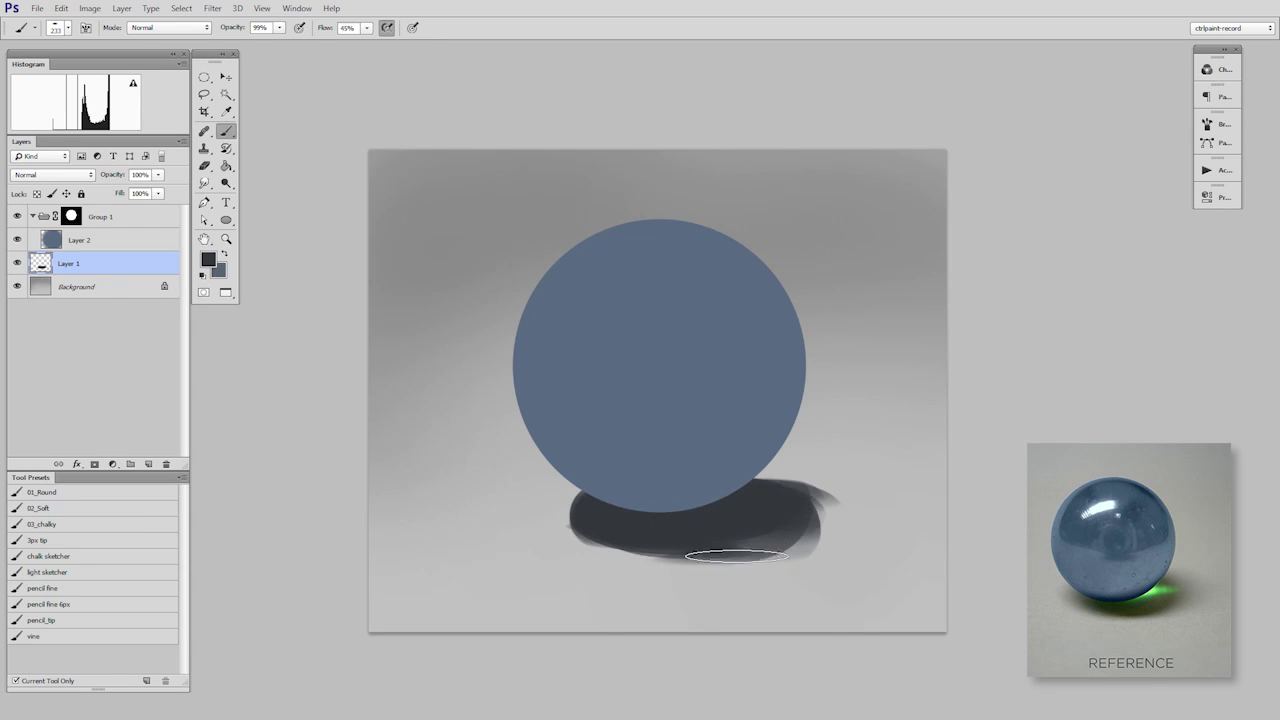
# Transform the shadow to shift it slightly to the left under the sphere
pyautogui.hotkey('ctrl', 't')
pyautogui.moveTo(843, 477); pyautogui.dragTo(840, 483)
pyautogui.moveTo(766, 538); pyautogui.dragTo(750, 532)
pyautogui.press('Return')
# Erase the rough strokes along the shadow's right and lower edges with a small eraser brush
pyautogui.press('e')
pyautogui.rightClick(766, 497)
pyautogui.click(824, 591)
pyautogui.moveTo(709, 591); pyautogui.dragTo(712, 591)
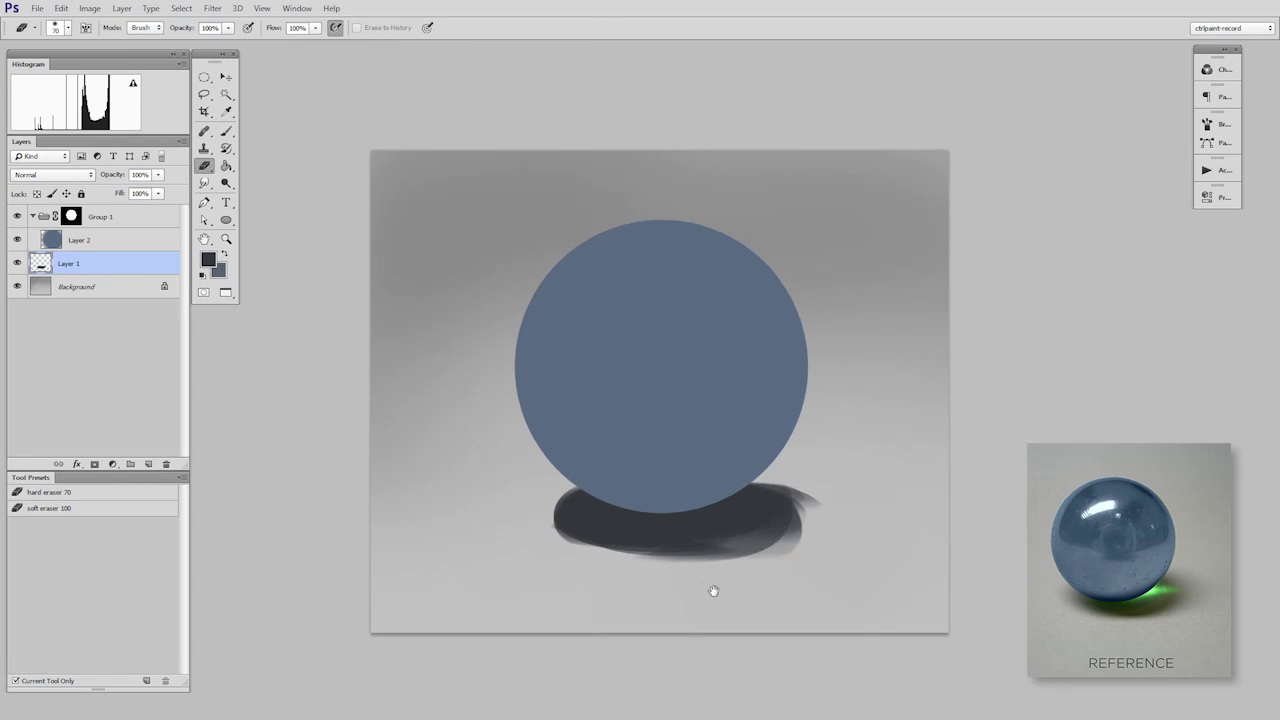
pyautogui.moveTo(705, 465); pyautogui.dragTo(822, 504)
pyautogui.moveTo(730, 575); pyautogui.dragTo(842, 517)
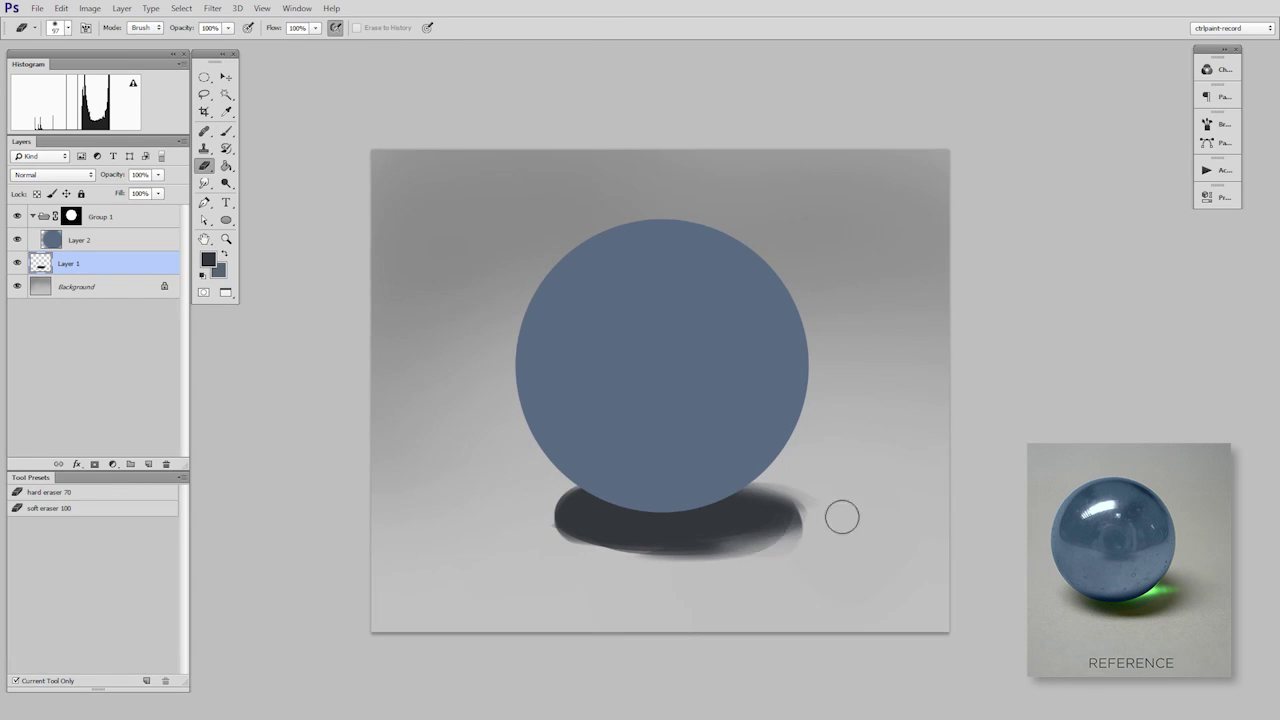
pyautogui.moveTo(765, 465)
pyautogui.mouseDown()
pyautogui.moveTo(812, 502)
pyautogui.moveTo(750, 568)
pyautogui.mouseUp()
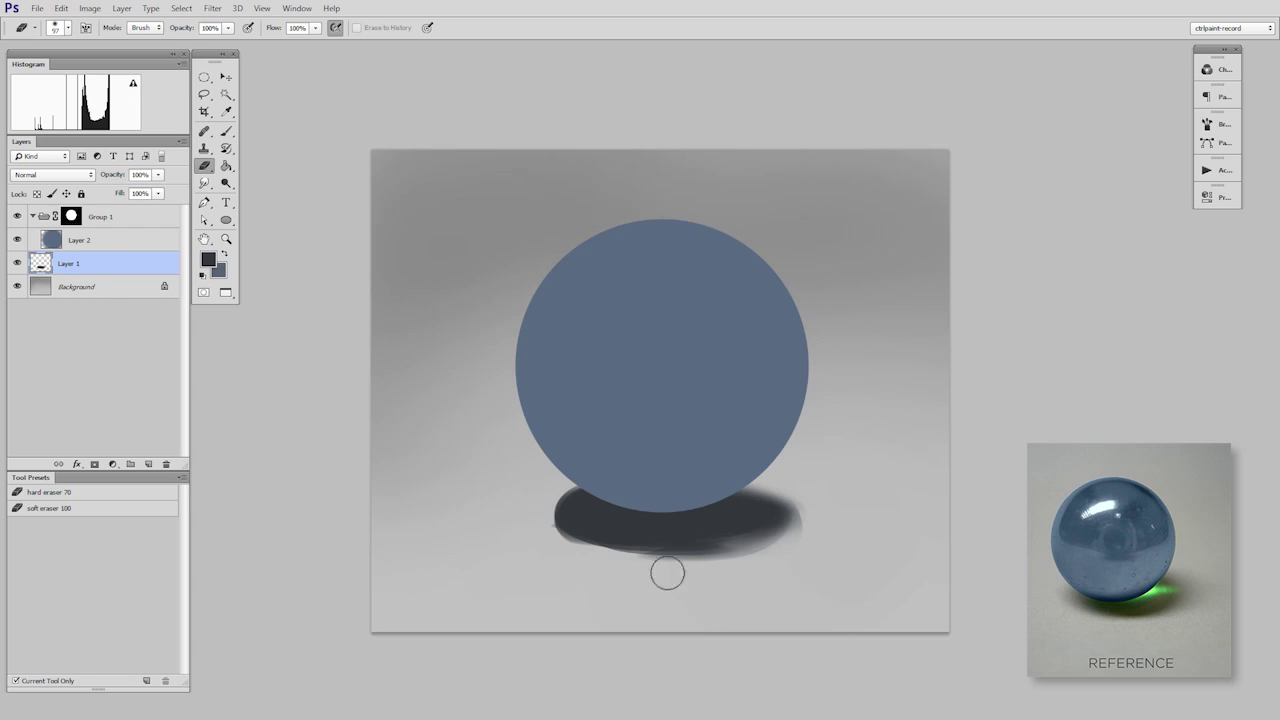
pyautogui.moveTo(668, 574); pyautogui.dragTo(835, 550)
pyautogui.moveTo(744, 606); pyautogui.dragTo(812, 474)
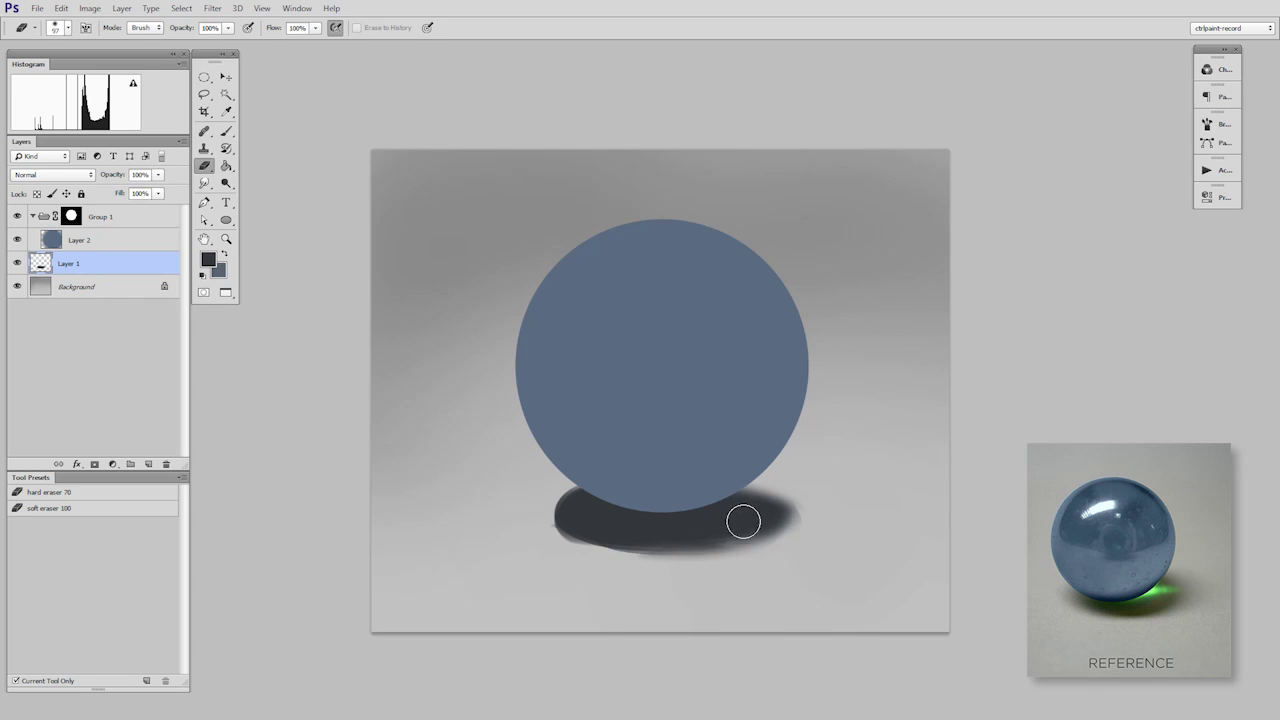
# Repaint the shadow's right end and lower edge with a flat brush to round out its shape
pyautogui.press('b')
pyautogui.rightClick(752, 554)
pyautogui.click(799, 588)
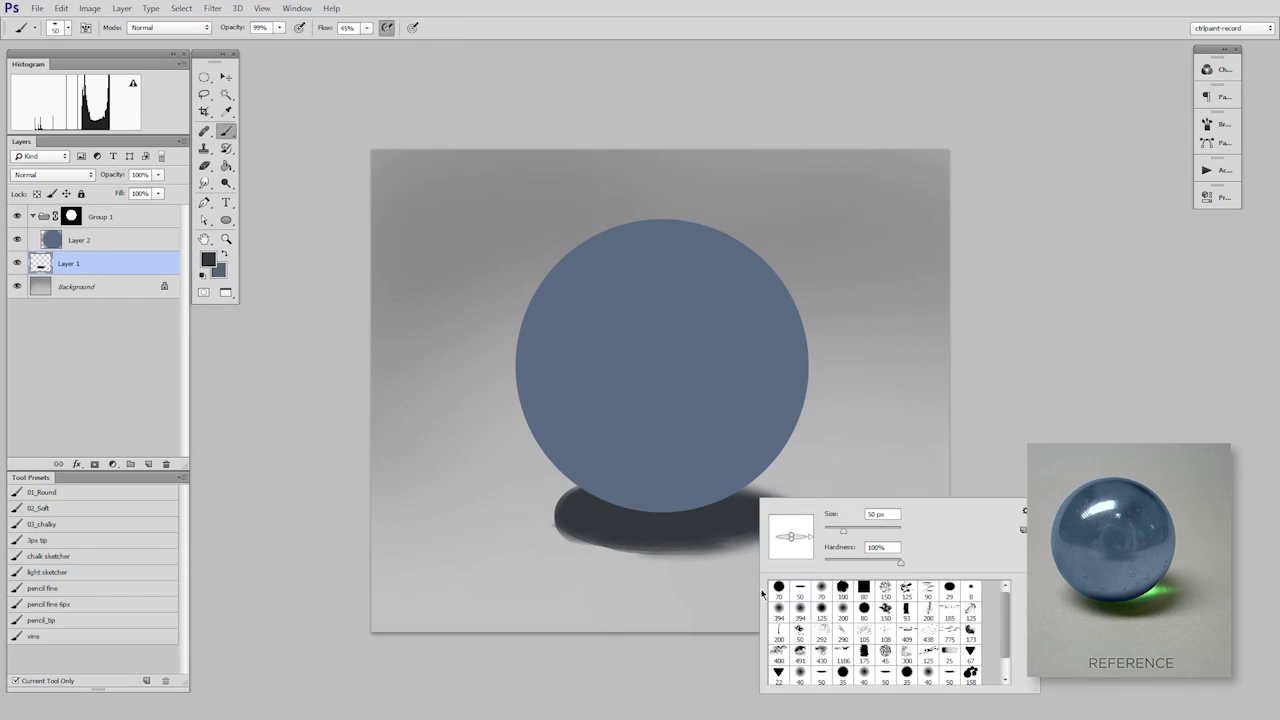
pyautogui.click(704, 588)
pyautogui.moveTo(753, 506)
pyautogui.mouseDown()
pyautogui.moveTo(703, 497)
pyautogui.moveTo(698, 534)
pyautogui.moveTo(713, 545)
pyautogui.moveTo(649, 544)
pyautogui.moveTo(769, 516)
pyautogui.mouseUp()
pyautogui.moveTo(670, 542)
pyautogui.mouseDown()
pyautogui.moveTo(746, 541)
pyautogui.moveTo(681, 575)
pyautogui.mouseUp()
# Transform the shadow layer to move it slightly up under the sphere
pyautogui.hotkey('ctrl', 't')
pyautogui.moveTo(746, 536)
pyautogui.mouseDown()
pyautogui.moveTo(802, 512)
pyautogui.moveTo(746, 528)
pyautogui.mouseUp()
pyautogui.press('Return')
pyautogui.hotkey('ctrl', 't')
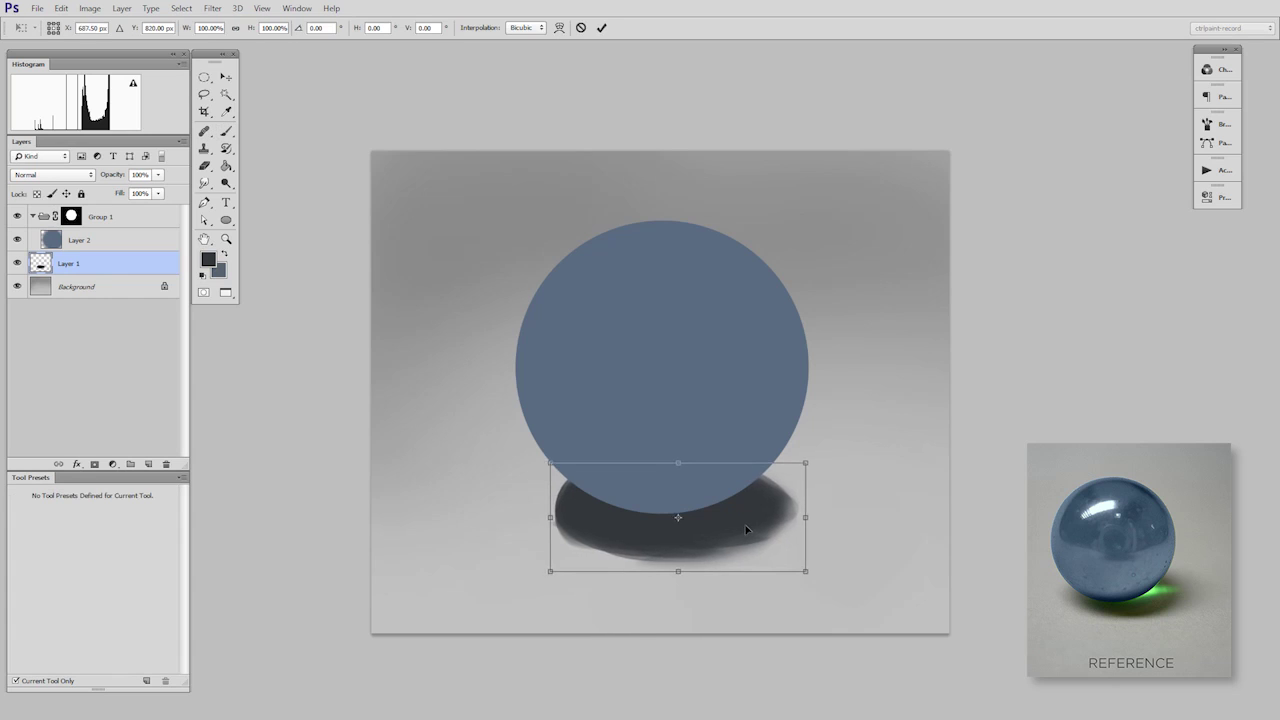
pyautogui.press('Return')
# Add a layer above the shadow and paint a green 3a8561 light streak across the shadow's right side
pyautogui.hotkey('ctrl', 'shift', 'alt', 'n')
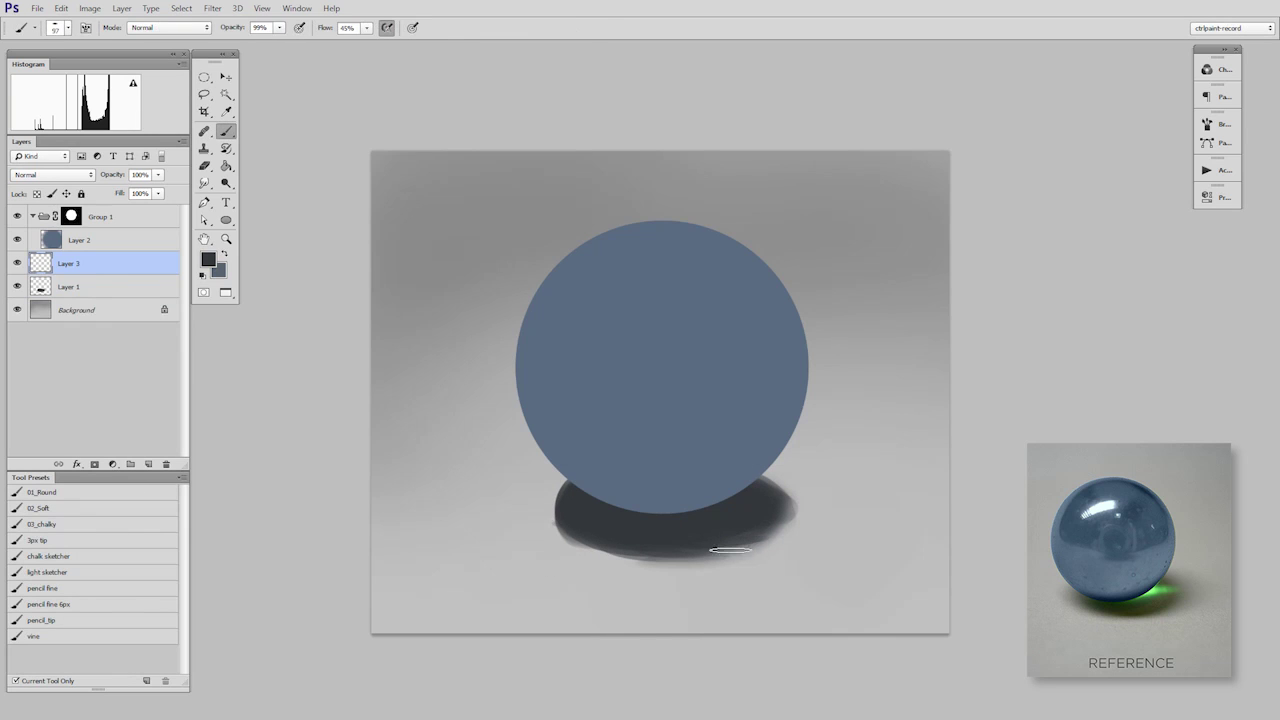
pyautogui.press('n')
pyautogui.moveTo(1078, 287); pyautogui.dragTo(1078, 308)
pyautogui.moveTo(911, 343)
pyautogui.mouseDown()
pyautogui.moveTo(960, 323)
pyautogui.moveTo(975, 290)
pyautogui.mouseUp()
pyautogui.click(1184, 204)
pyautogui.press(']')
pyautogui.moveTo(708, 517)
pyautogui.mouseDown()
pyautogui.moveTo(747, 492)
pyautogui.moveTo(756, 515)
pyautogui.moveTo(774, 515)
pyautogui.moveTo(686, 535)
pyautogui.moveTo(792, 512)
pyautogui.mouseUp()
# Shift the green's hue slightly toward yellow and rework the light streak, keeping its right end within the shadow
pyautogui.press('e')
pyautogui.press('n')
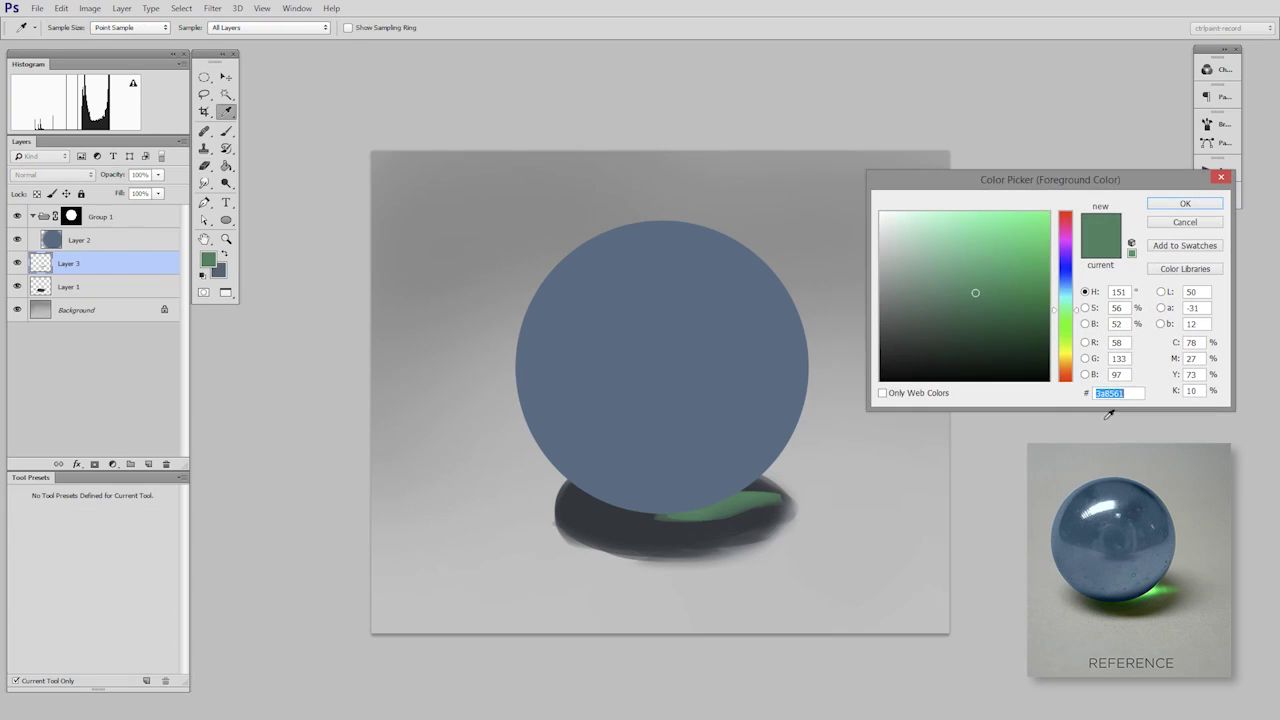
pyautogui.click(1075, 313)
pyautogui.click(1181, 204)
pyautogui.press('b')
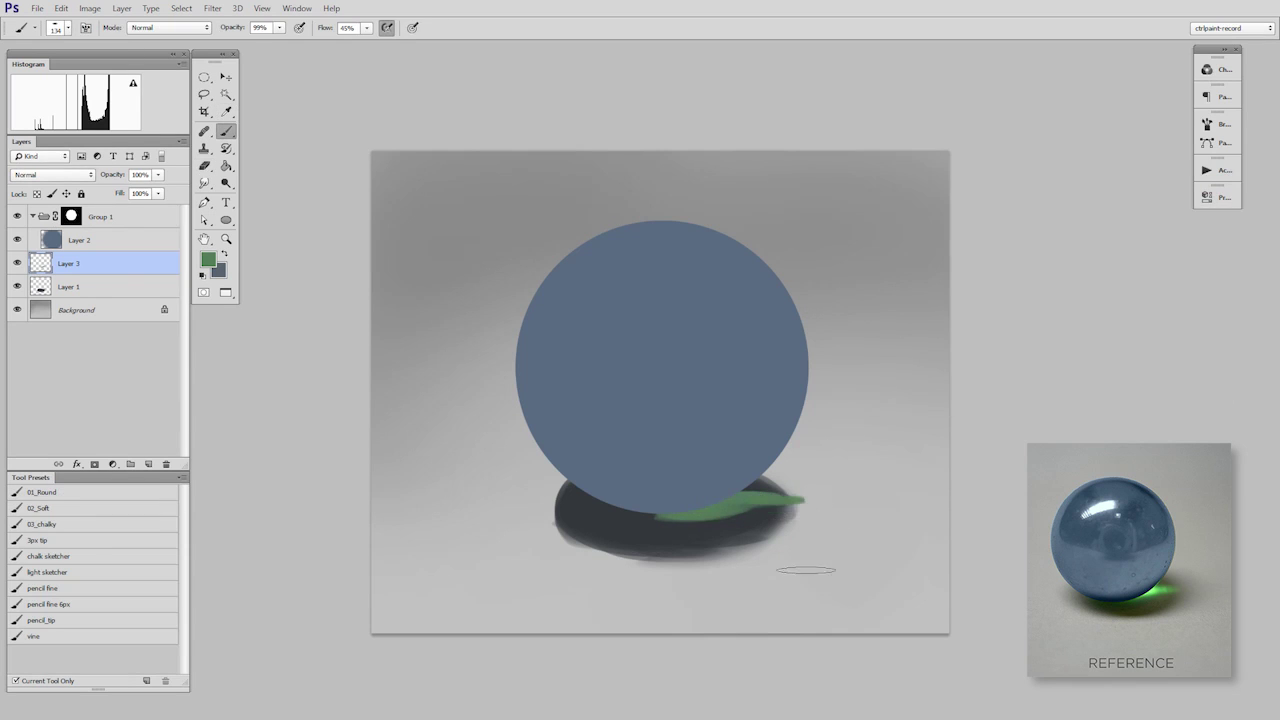
pyautogui.press('e')
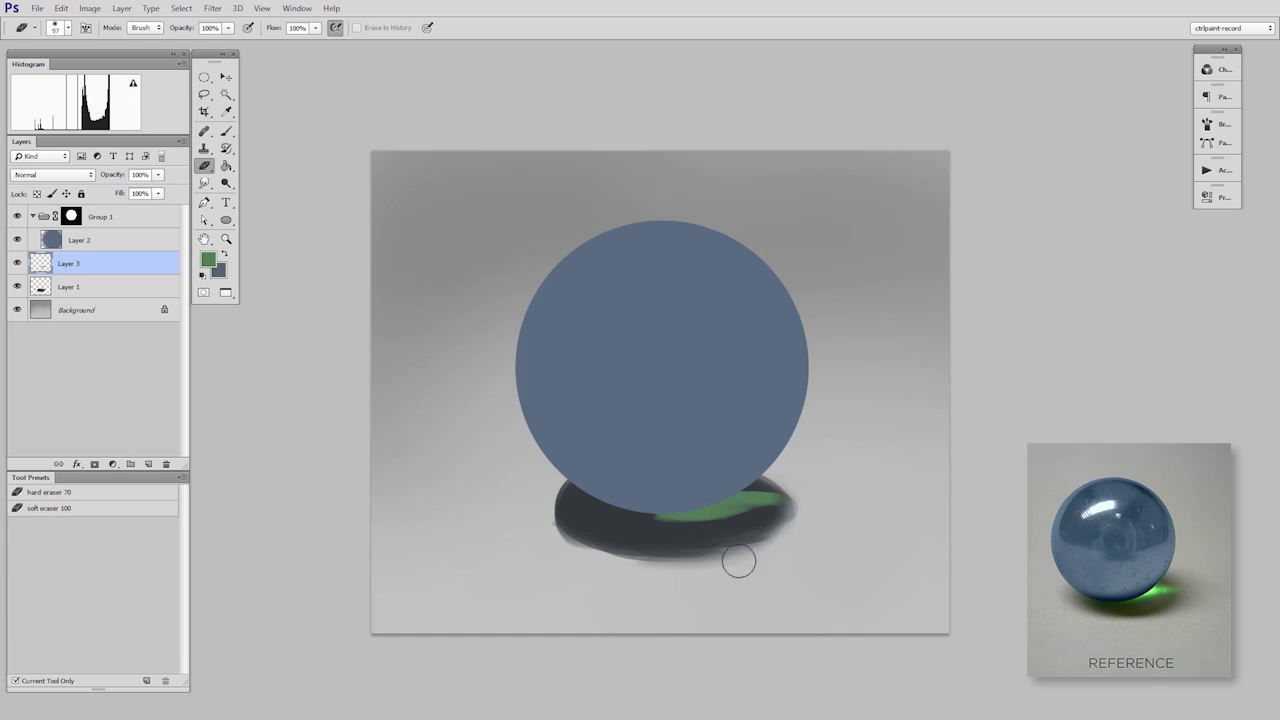
# Add a new layer in Group 1 and lasso a dome-shaped reflection area on the sphere's upper half
pyautogui.click(137, 224)
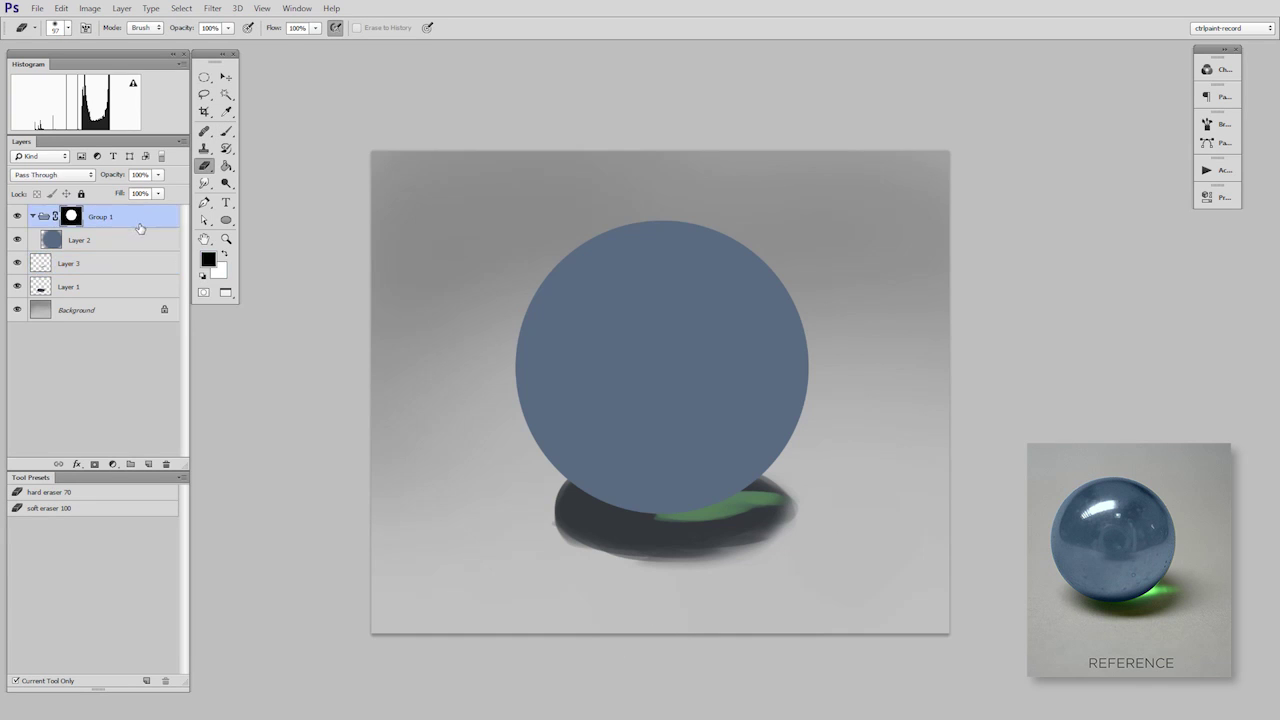
pyautogui.hotkey('ctrl', 'shift', 'alt', 'n')
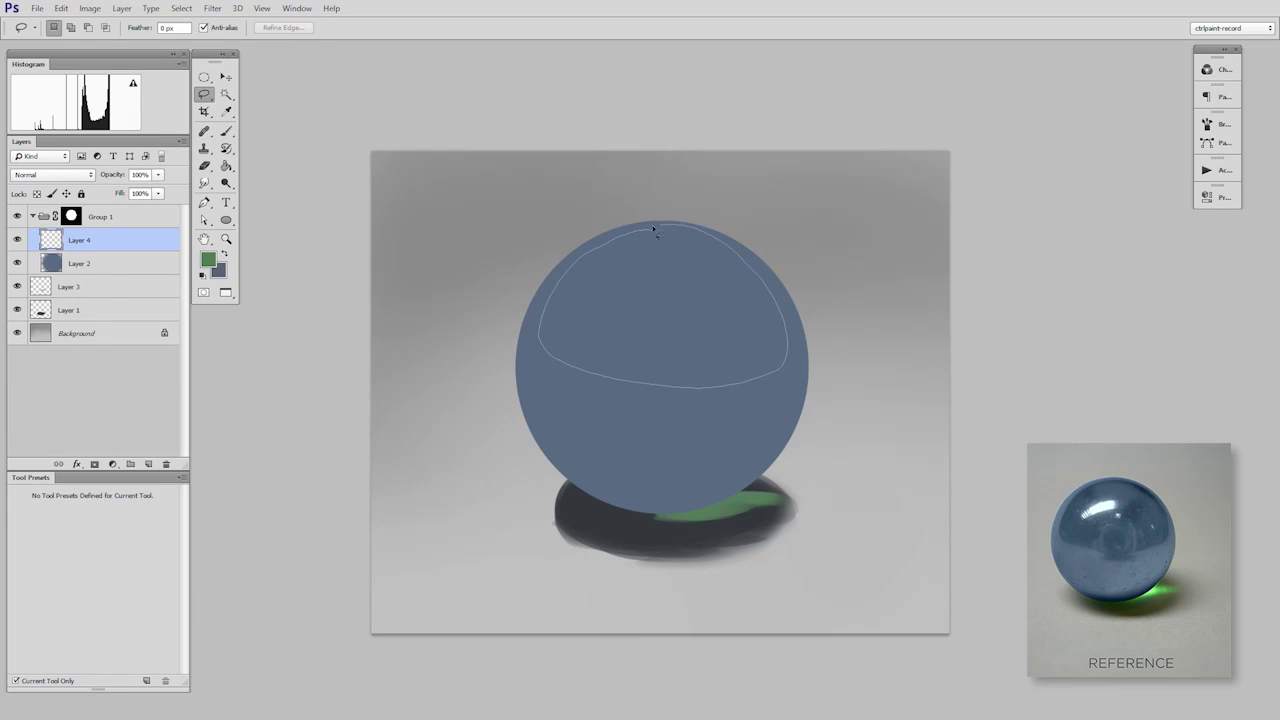
pyautogui.moveTo(654, 229); pyautogui.dragTo(656, 230)
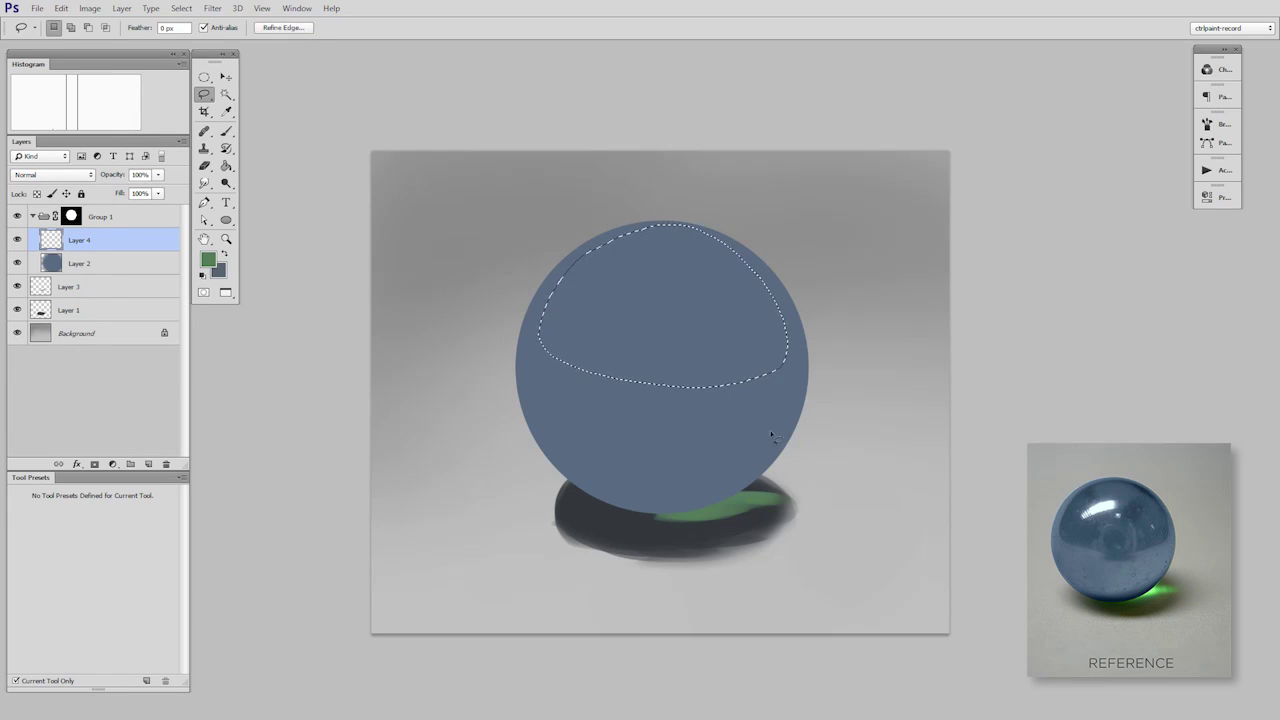
# Fill the dome-shaped selection with dark blue 2a455d and deselect it
pyautogui.click(227, 166)
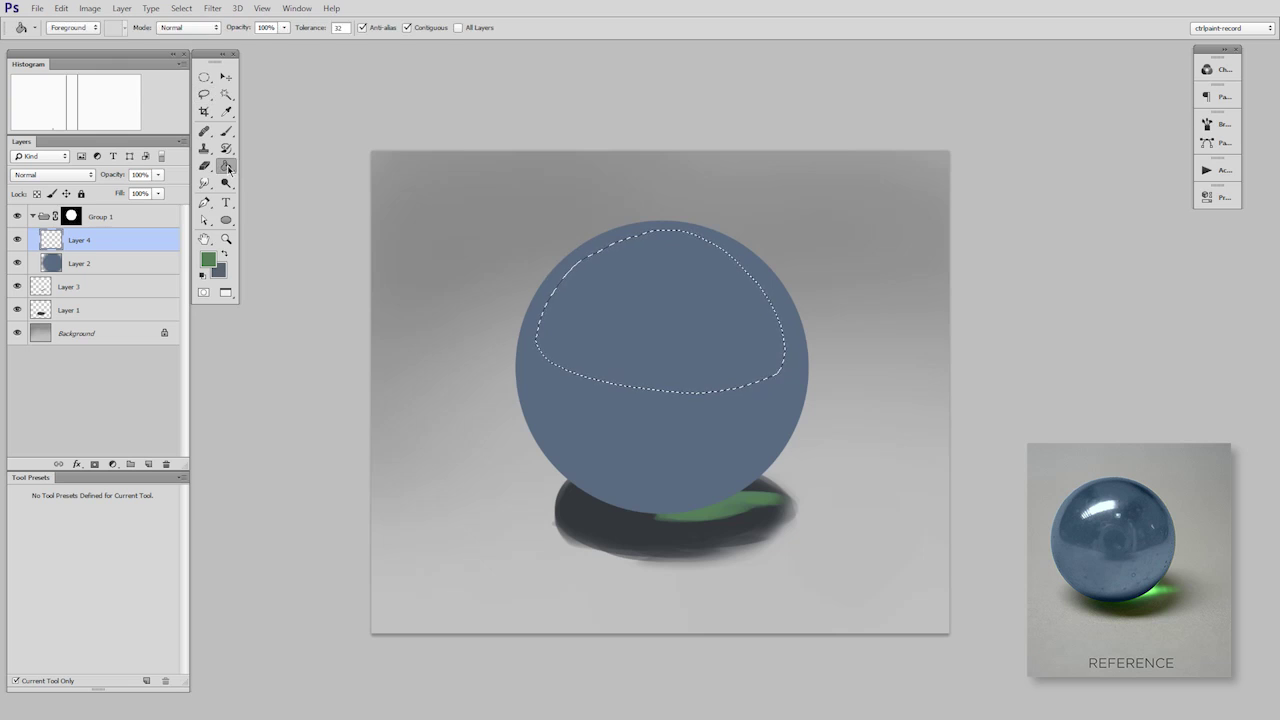
pyautogui.keyDown('alt'); pyautogui.click(725, 348); pyautogui.keyUp('alt')
pyautogui.press('n')
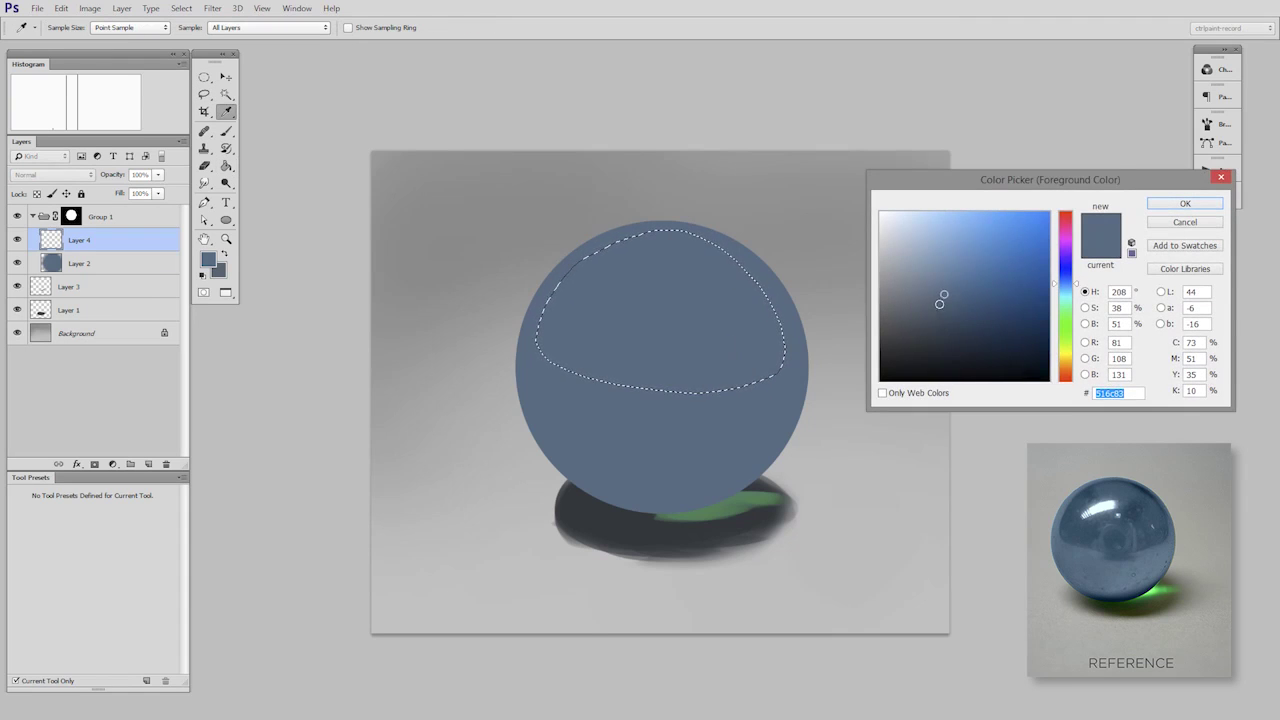
pyautogui.click(948, 308)
pyautogui.moveTo(948, 308); pyautogui.dragTo(976, 317)
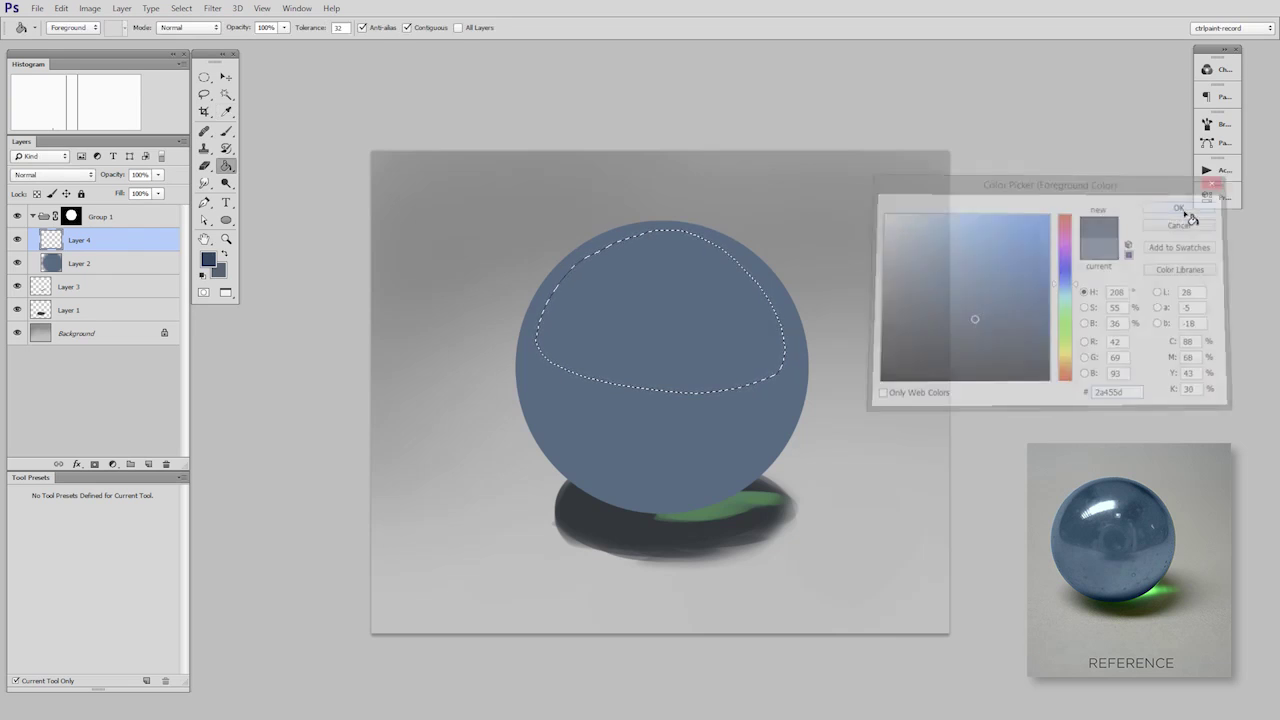
pyautogui.click(681, 378)
pyautogui.click(204, 78)
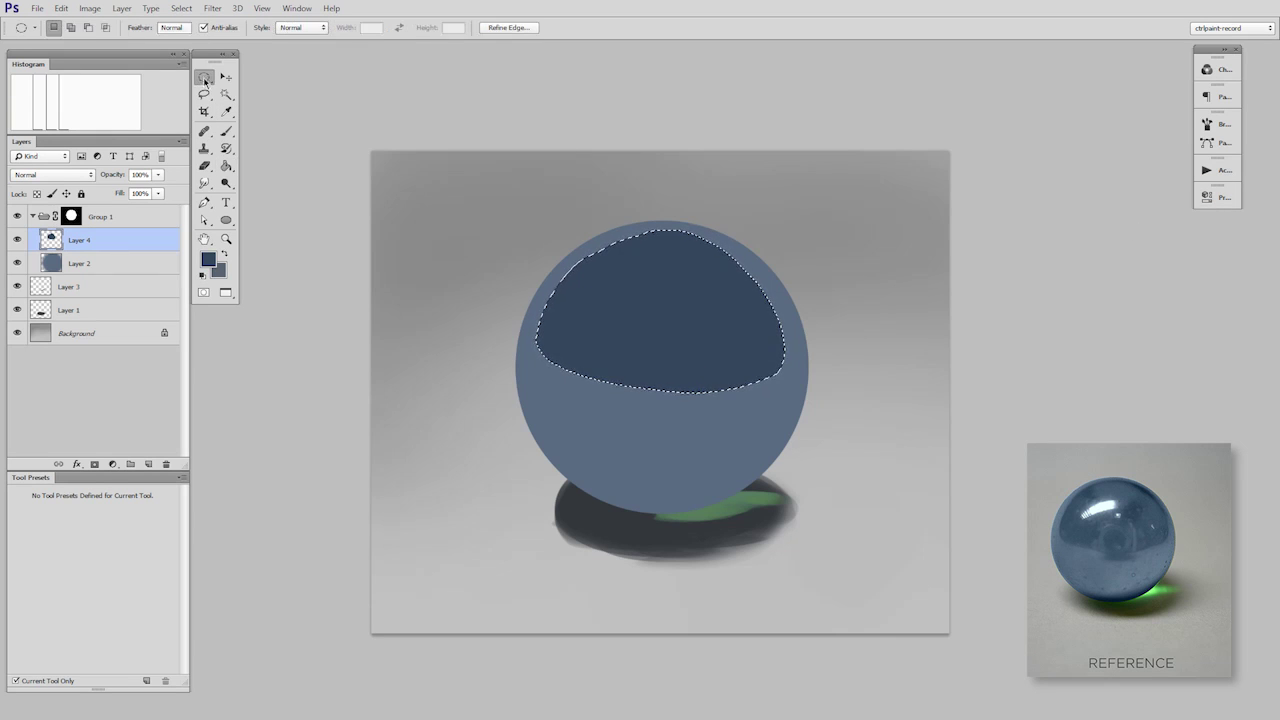
pyautogui.click(407, 393)
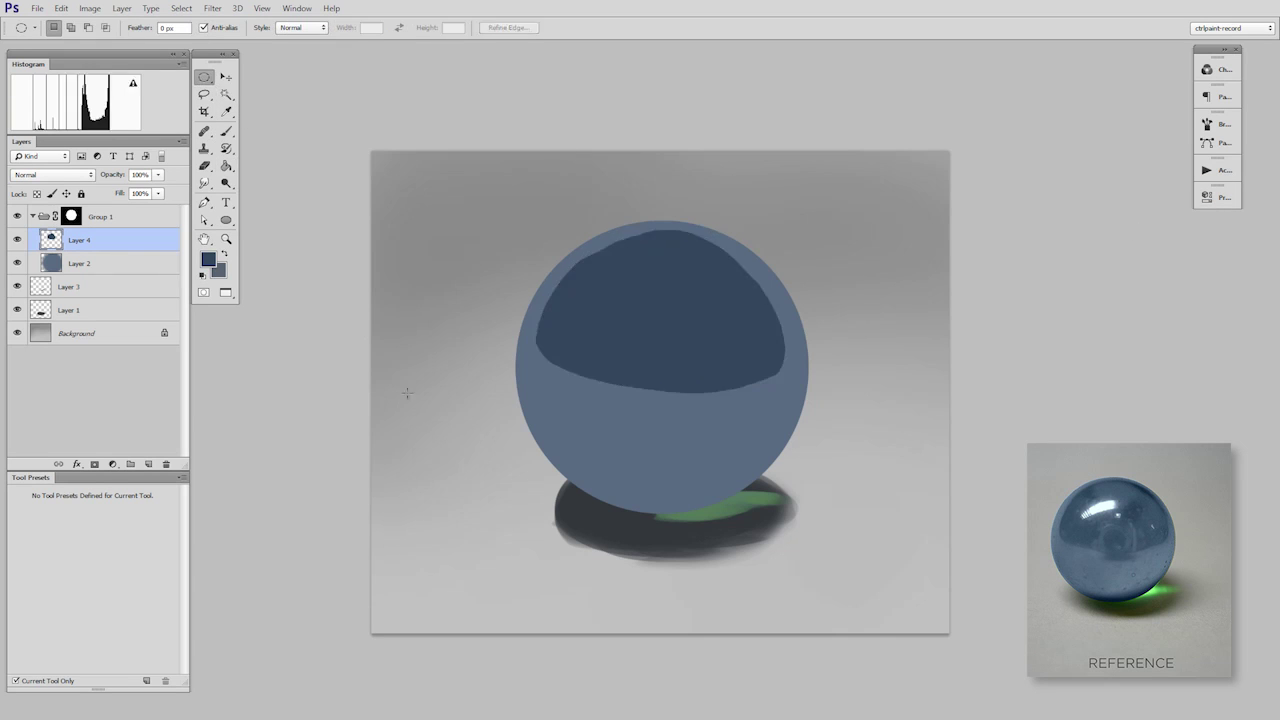
# Nudge the dark dome reflection slightly sideways and stretch it a little taller with Free Transform
pyautogui.click(230, 80)
pyautogui.moveTo(765, 396)
pyautogui.mouseDown()
pyautogui.moveTo(756, 404)
pyautogui.moveTo(766, 394)
pyautogui.mouseUp()
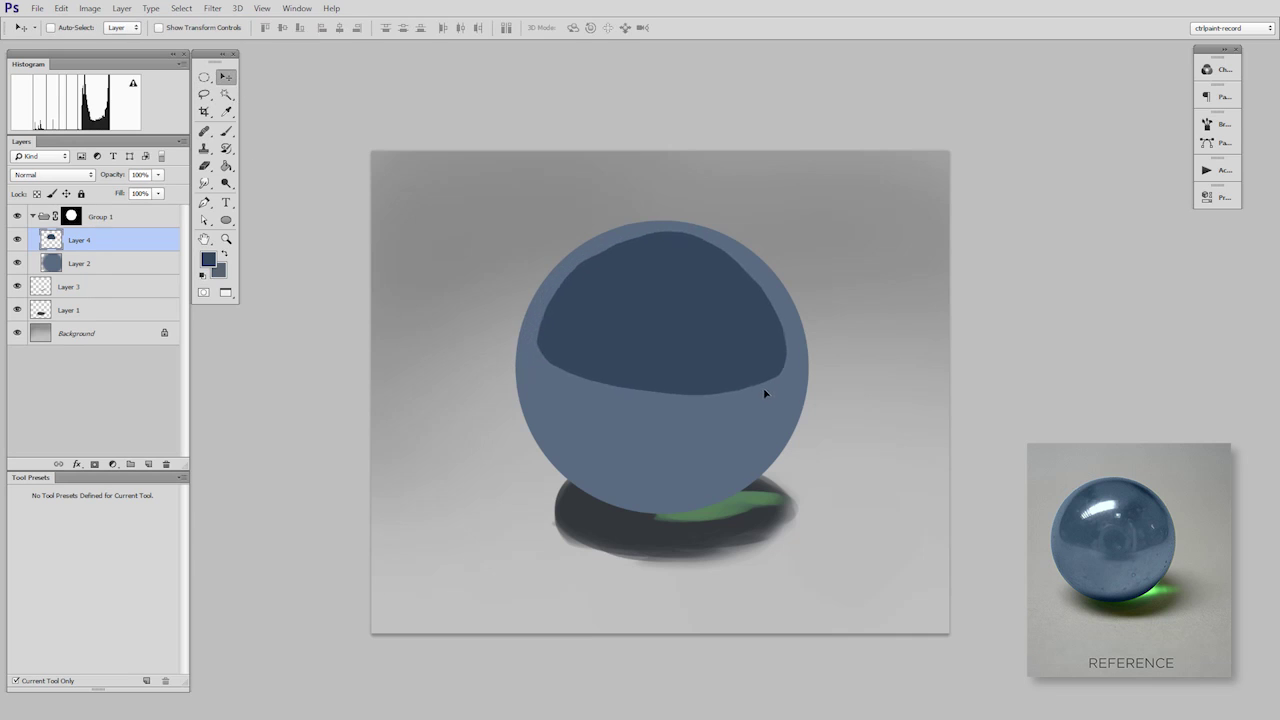
pyautogui.hotkey('ctrl', 't')
pyautogui.moveTo(661, 400); pyautogui.dragTo(662, 397)
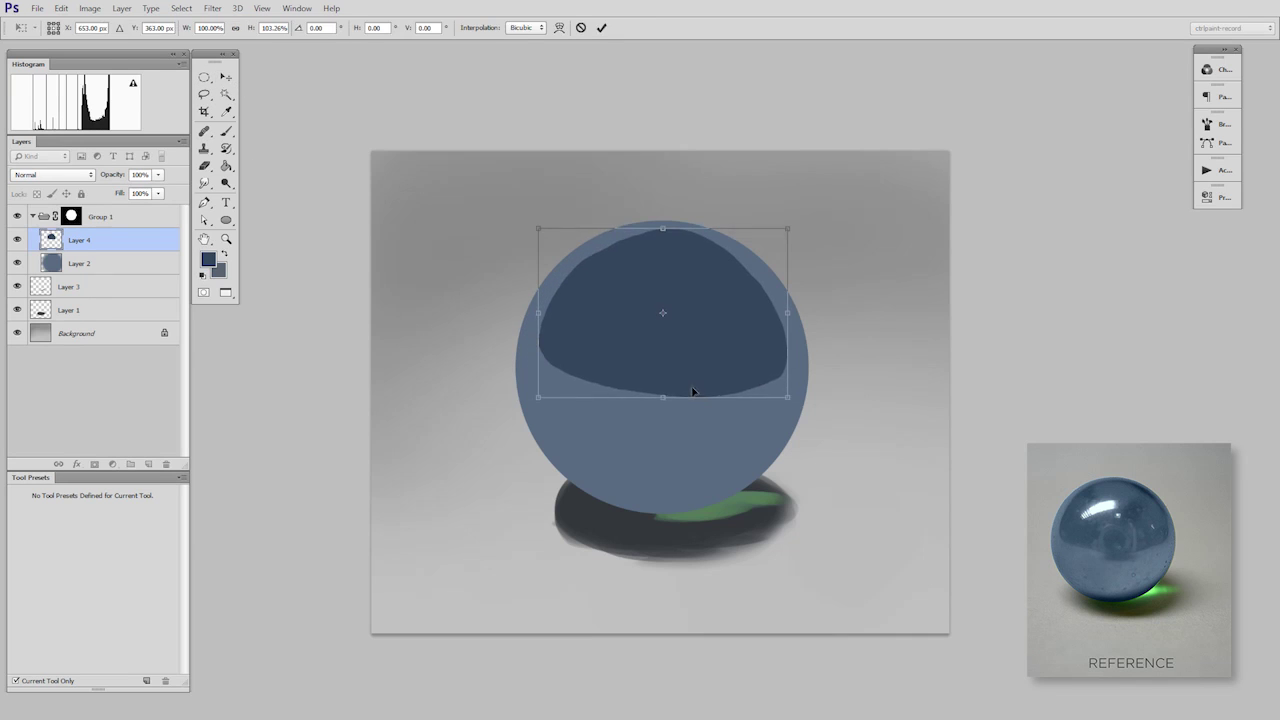
# Warp the dome reflection so its sides widen and its outline follows the sphere's curved edge
pyautogui.rightClick(717, 331)
pyautogui.click(757, 436)
pyautogui.moveTo(754, 309); pyautogui.dragTo(760, 301)
pyautogui.moveTo(608, 266); pyautogui.dragTo(602, 265)
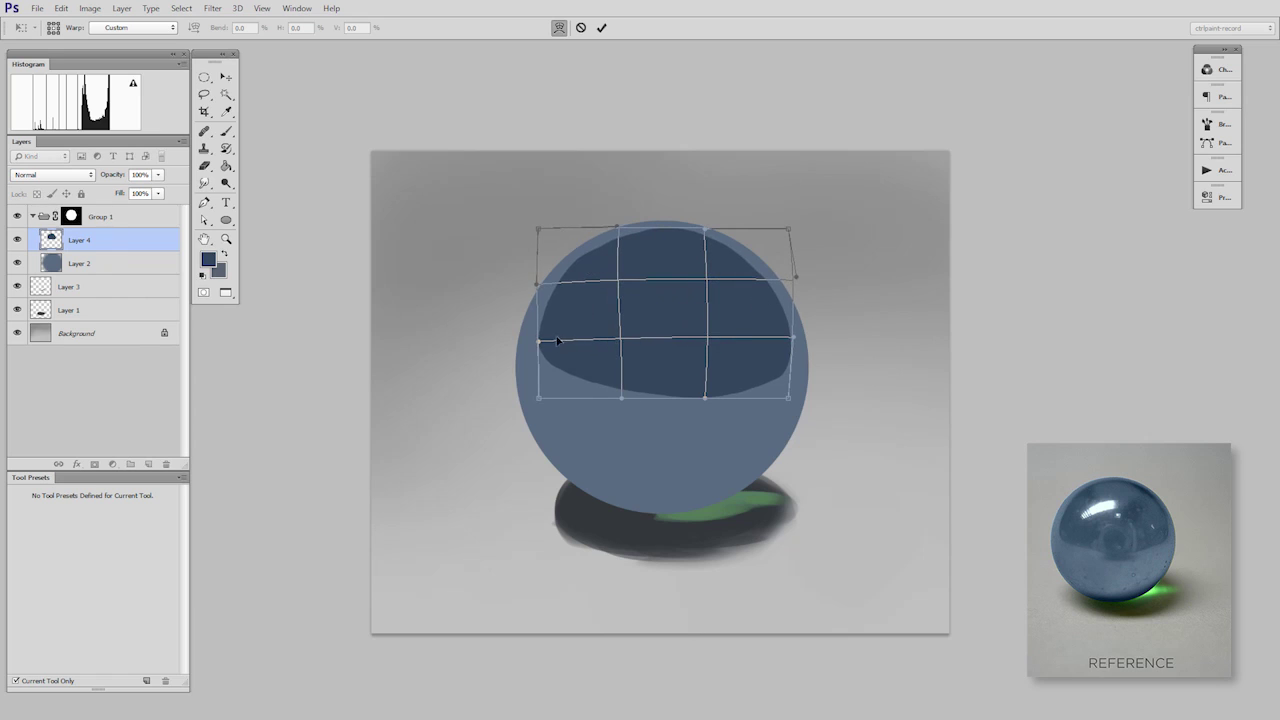
pyautogui.moveTo(560, 336); pyautogui.dragTo(554, 332)
pyautogui.moveTo(683, 287); pyautogui.dragTo(642, 257)
pyautogui.moveTo(737, 273); pyautogui.dragTo(741, 273)
pyautogui.moveTo(777, 322); pyautogui.dragTo(784, 323)
pyautogui.moveTo(778, 376); pyautogui.dragTo(783, 380)
pyautogui.moveTo(558, 367); pyautogui.dragTo(555, 367)
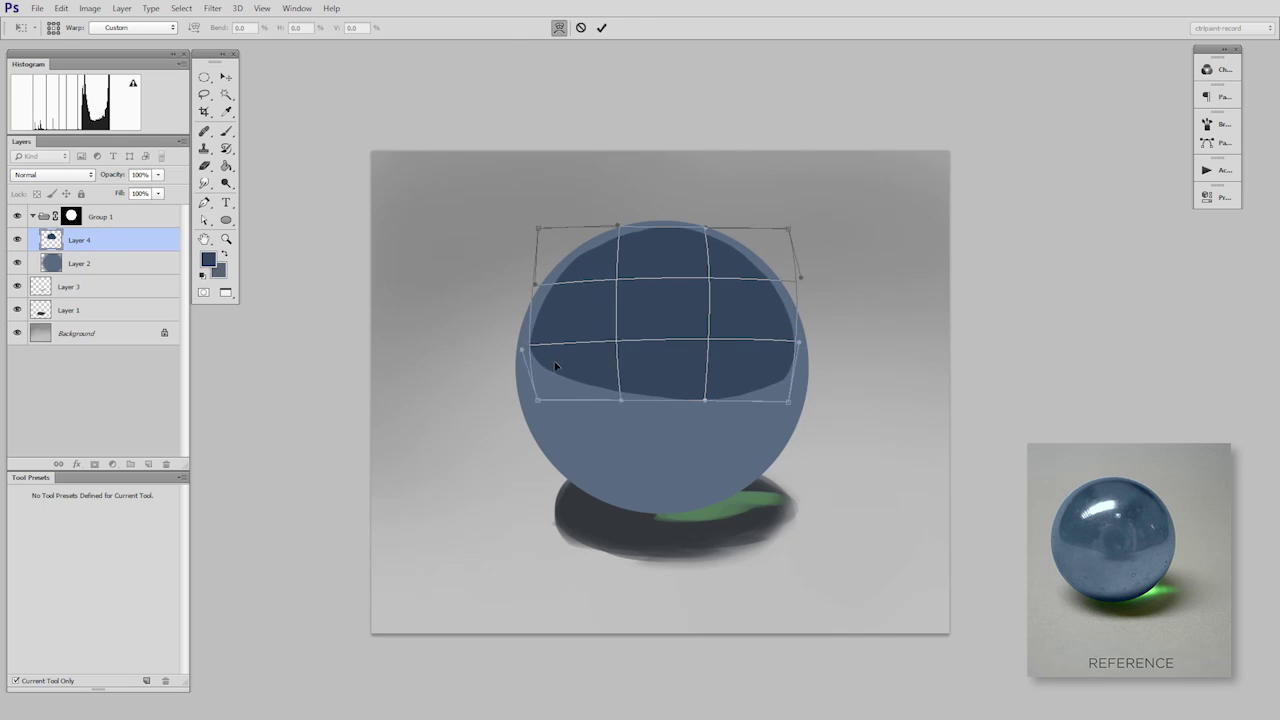
pyautogui.press('Return')
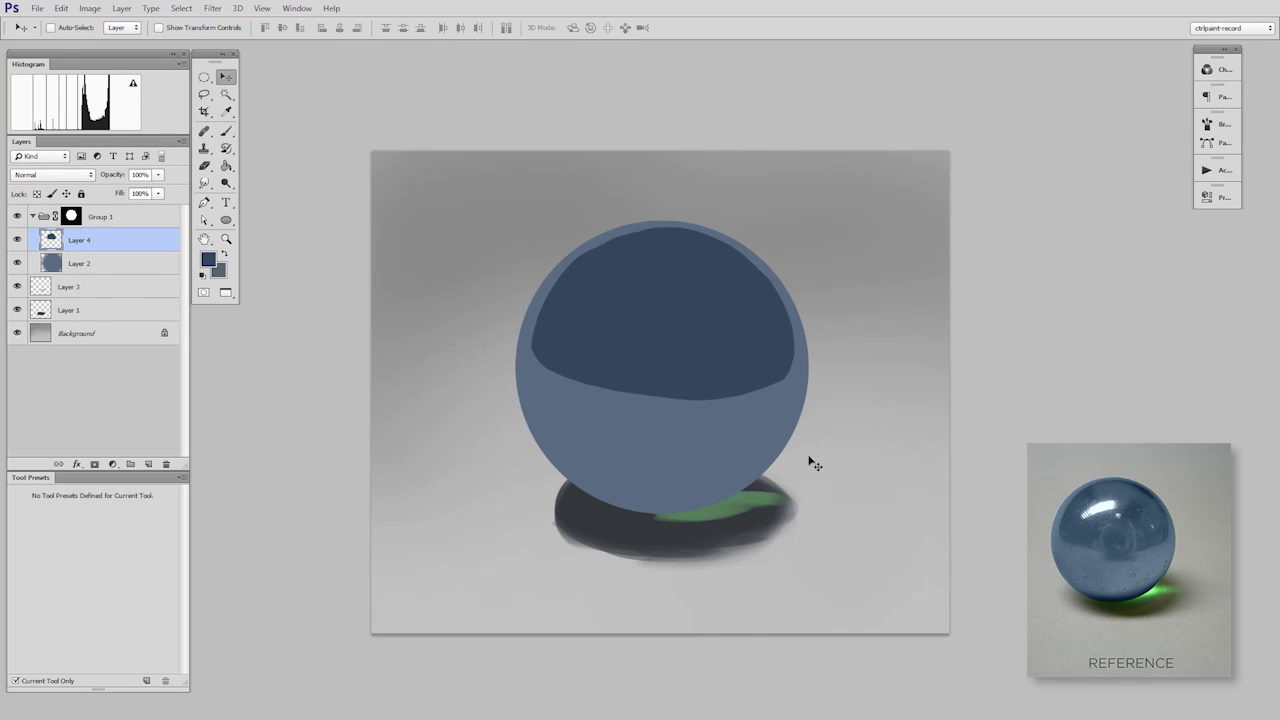
# Add a new layer above the dome reflection in Group 1 and ready the 50 px flat brush
pyautogui.hotkey('ctrl', 'shift', 'alt', 'n')
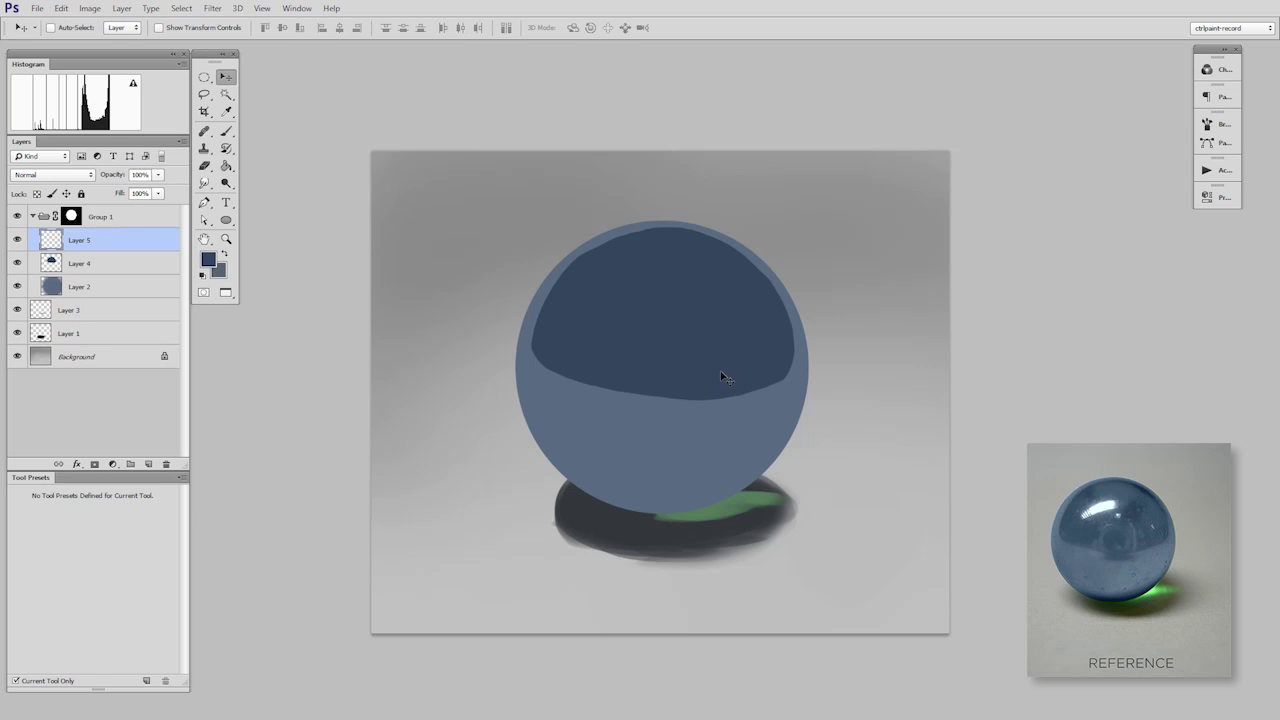
pyautogui.press('b')
pyautogui.rightClick(725, 376)
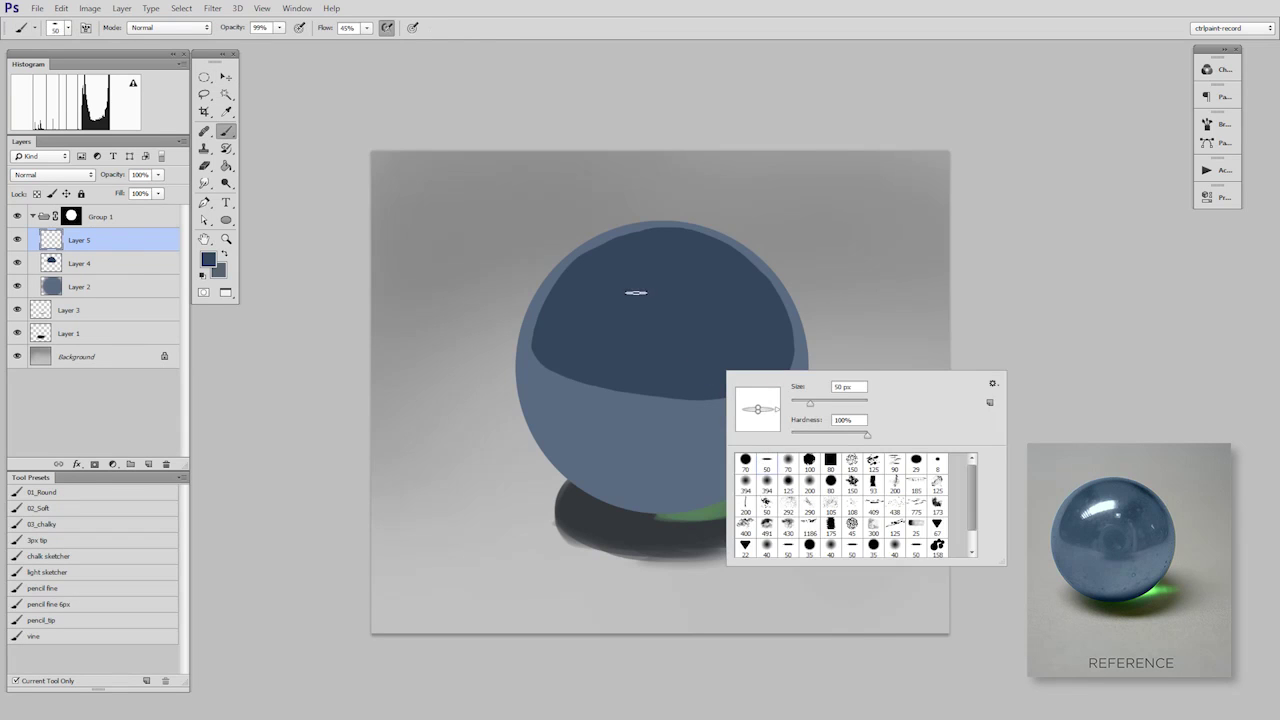
pyautogui.click(637, 293)
pyautogui.moveTo(676, 333); pyautogui.dragTo(702, 325)
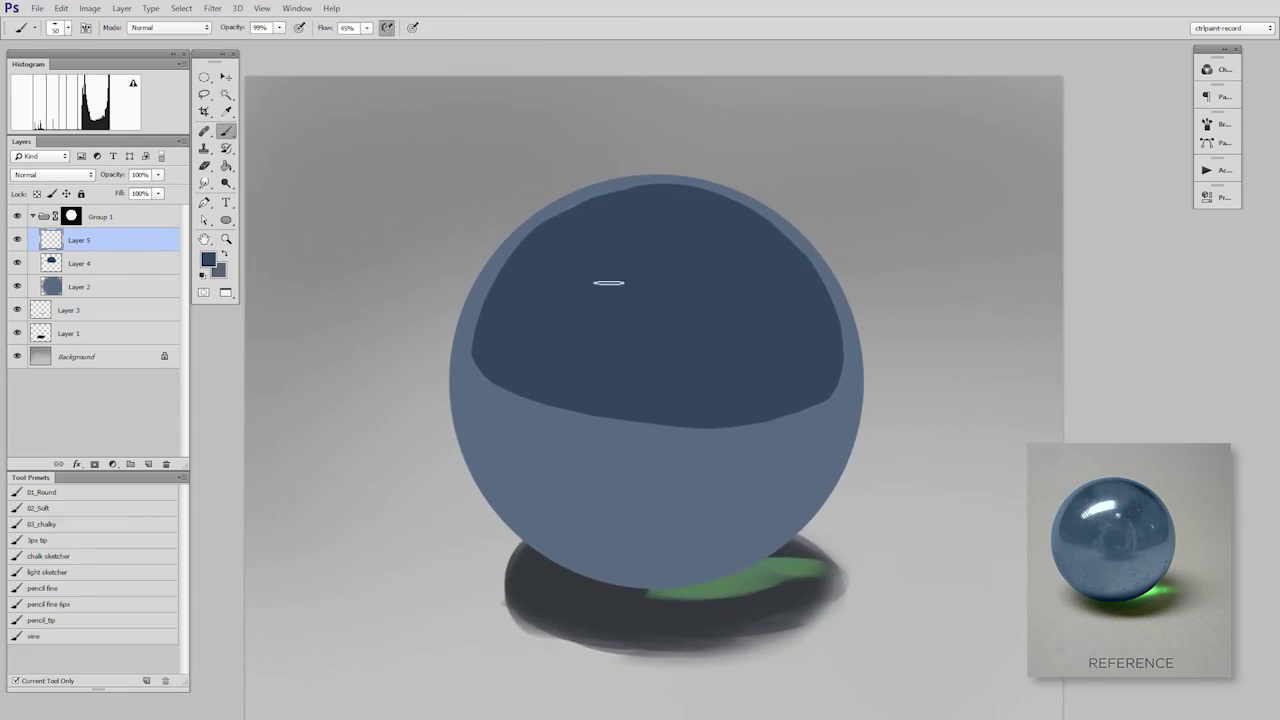
pyautogui.rightClick(609, 283)
pyautogui.click(578, 338)
# Choose pale blue b8c8d6 and paint a slanted highlight streak on the dome's upper left, plus a short dab beside it
pyautogui.press('n')
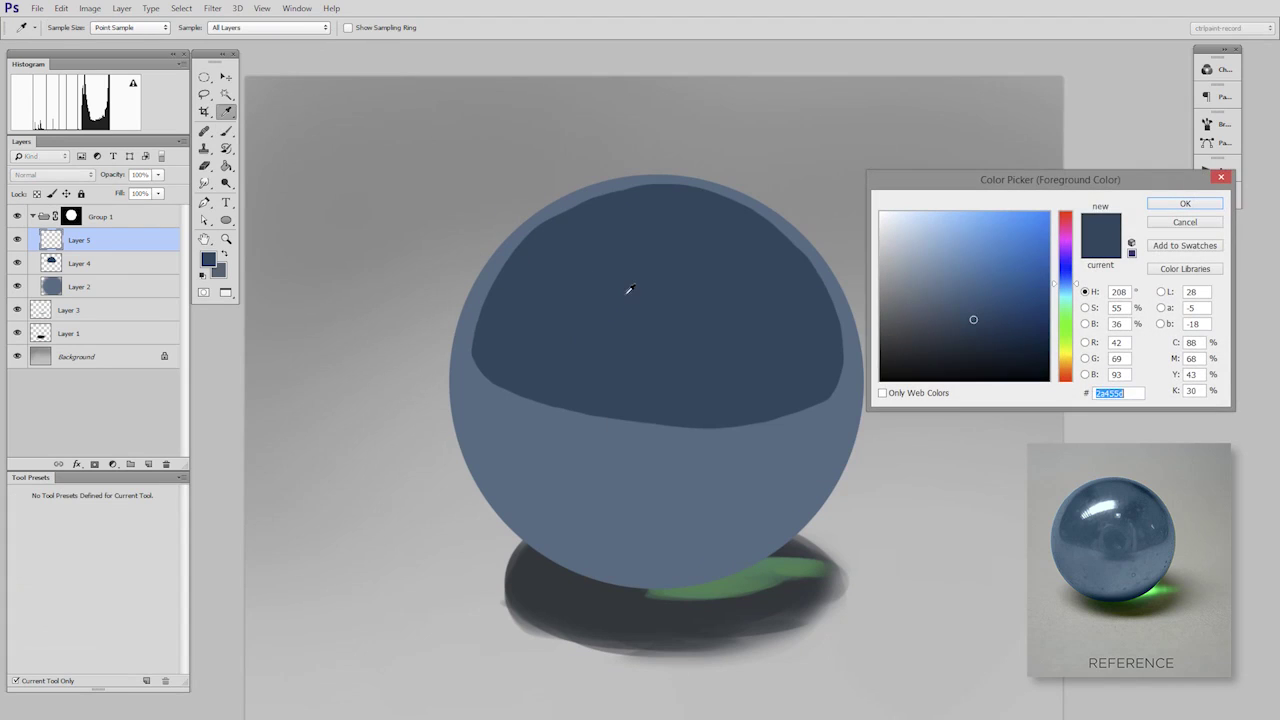
pyautogui.moveTo(967, 305); pyautogui.dragTo(905, 237)
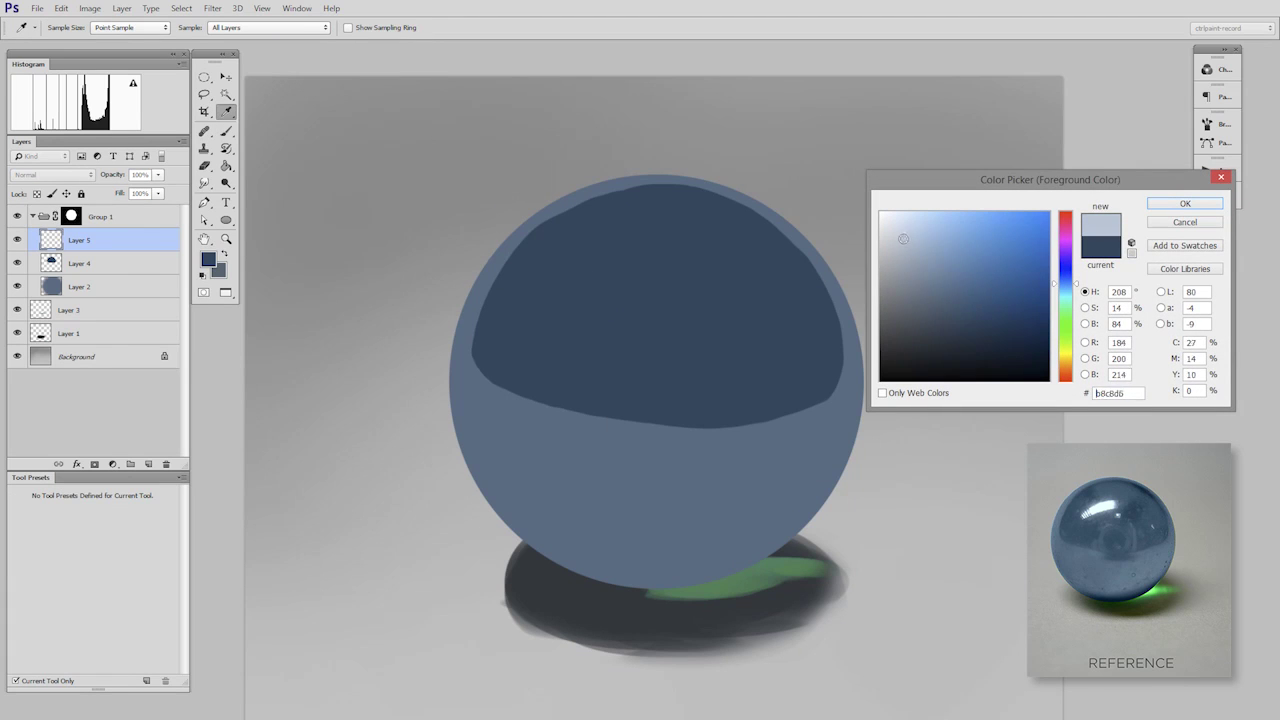
pyautogui.click(1170, 204)
pyautogui.press('b')
pyautogui.moveTo(587, 262)
pyautogui.mouseDown()
pyautogui.moveTo(544, 290)
pyautogui.moveTo(590, 285)
pyautogui.moveTo(559, 279)
pyautogui.moveTo(627, 248)
pyautogui.moveTo(592, 278)
pyautogui.moveTo(618, 251)
pyautogui.mouseUp()
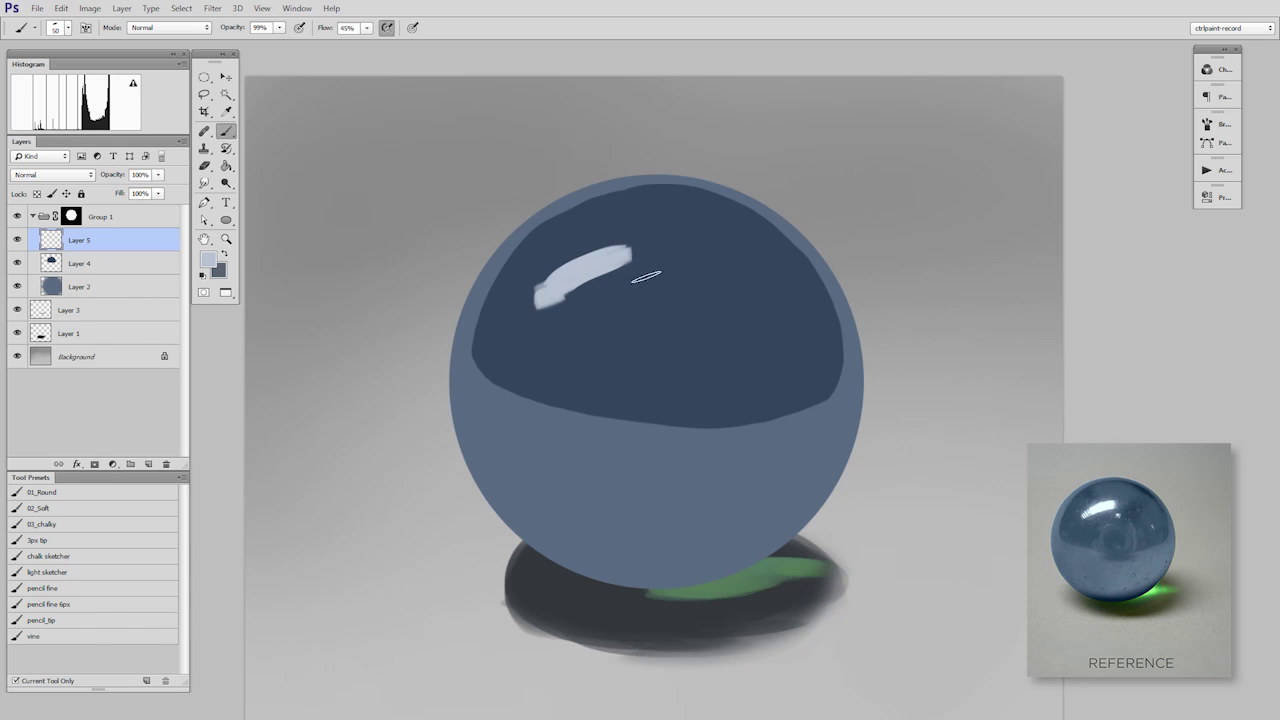
pyautogui.moveTo(638, 298); pyautogui.dragTo(664, 289)
# Trim the large highlight's edges with a small hard round eraser to shape a clean, tapered streak
pyautogui.press('e')
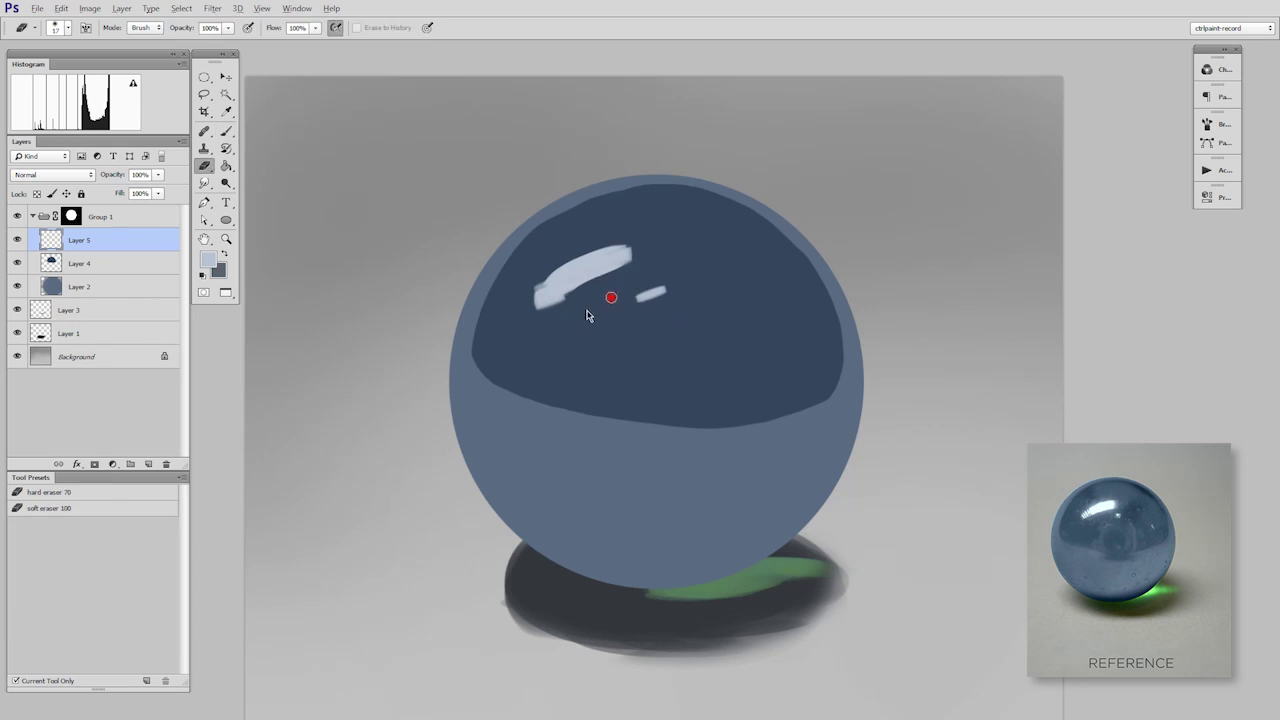
pyautogui.rightClick(600, 305)
pyautogui.click(616, 394)
pyautogui.click(563, 366)
pyautogui.press('[')
pyautogui.press('[')
pyautogui.moveTo(583, 312)
pyautogui.mouseDown()
pyautogui.moveTo(548, 326)
pyautogui.moveTo(588, 296)
pyautogui.moveTo(540, 279)
pyautogui.moveTo(517, 290)
pyautogui.moveTo(551, 262)
pyautogui.moveTo(549, 312)
pyautogui.mouseUp()
pyautogui.press('[')
pyautogui.press('b')
pyautogui.press('e')
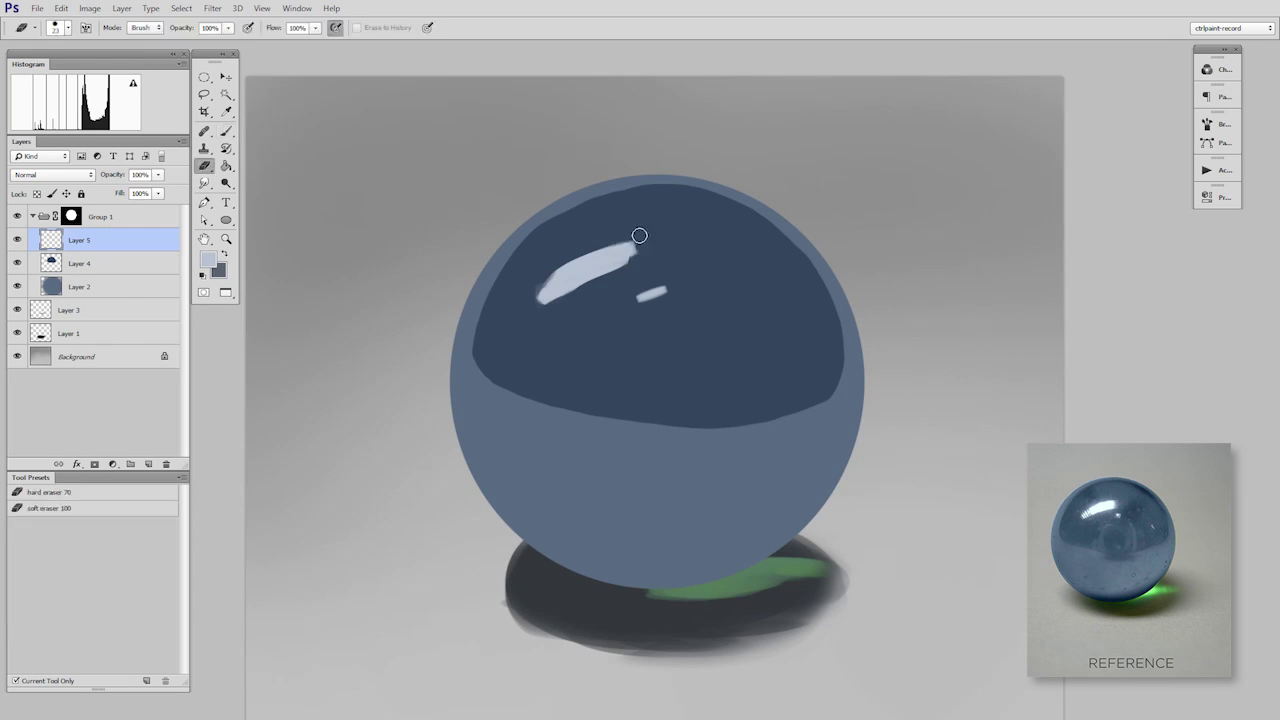
# Erase part of the short highlight dab to reduce it to a small rounded spot
pyautogui.press('b')
pyautogui.press('e')
pyautogui.moveTo(652, 282); pyautogui.dragTo(655, 300)
pyautogui.press('b')
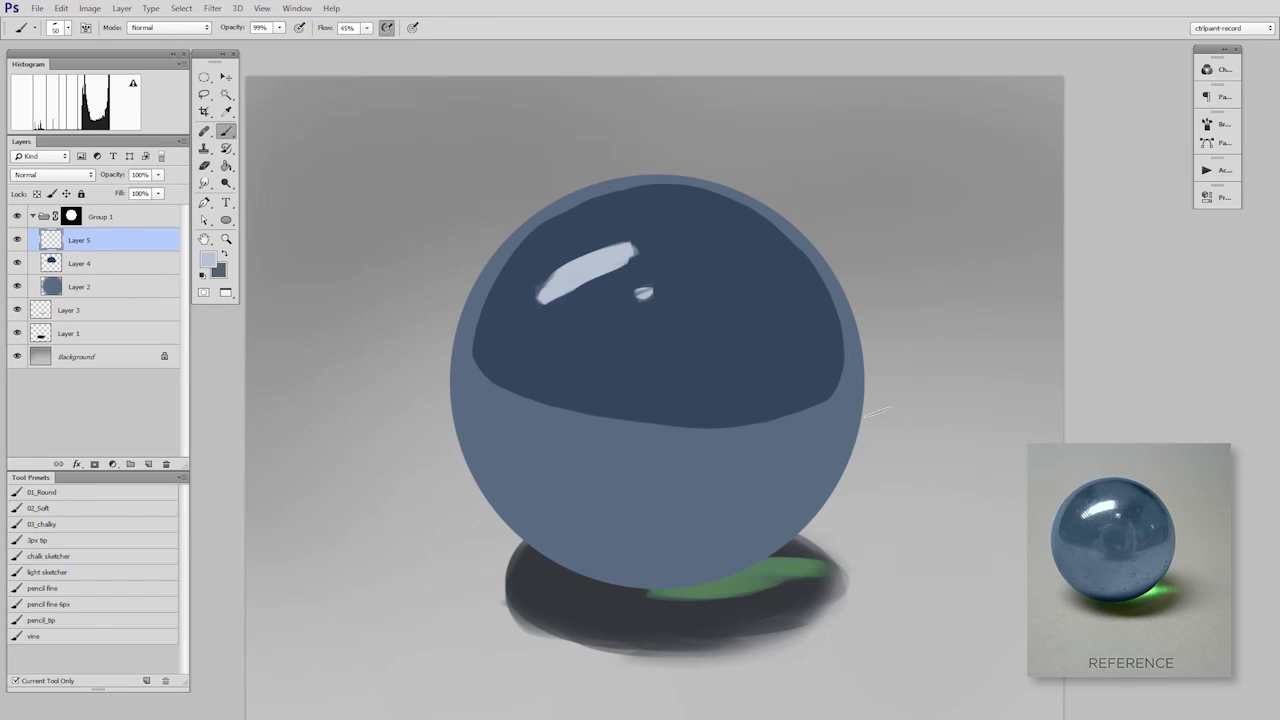
# Rotate the highlight layer about 3.67° clockwise and shift it slightly upward on the sphere
pyautogui.hotkey('ctrl', '-')
pyautogui.hotkey('ctrl', 't')
pyautogui.moveTo(808, 228); pyautogui.dragTo(811, 243)
pyautogui.moveTo(660, 291); pyautogui.dragTo(660, 287)
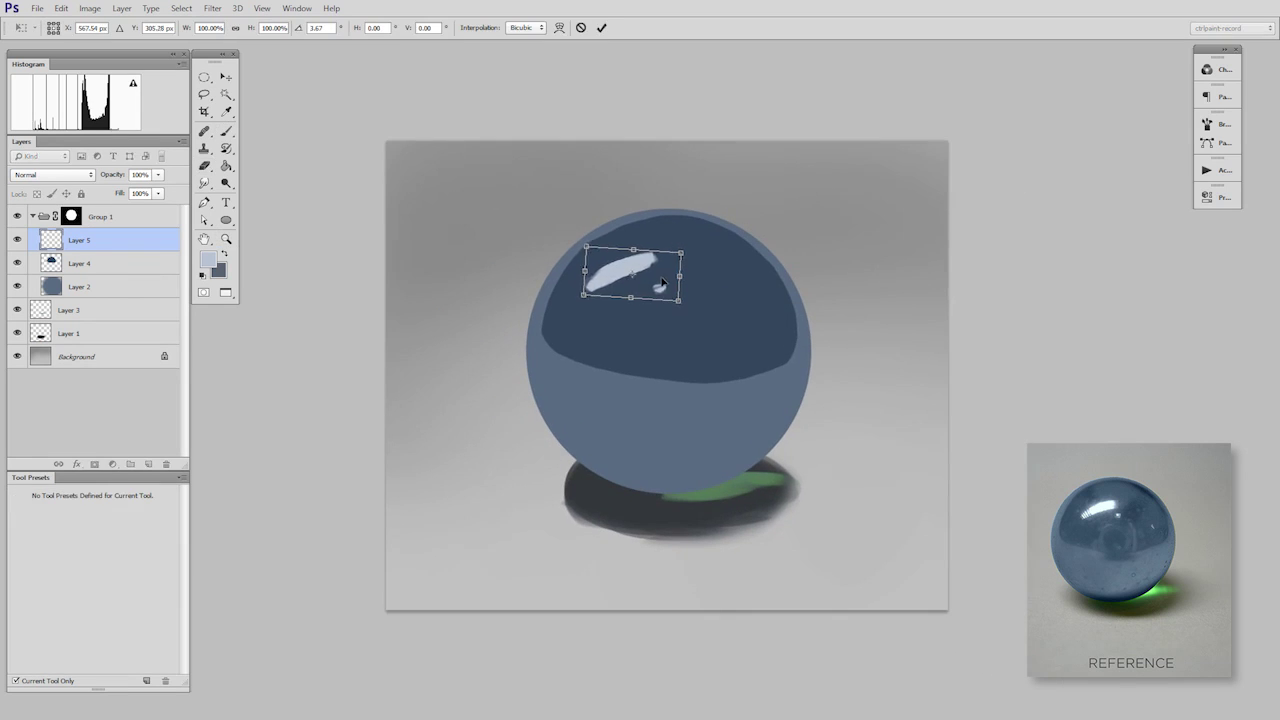
pyautogui.press('Return')
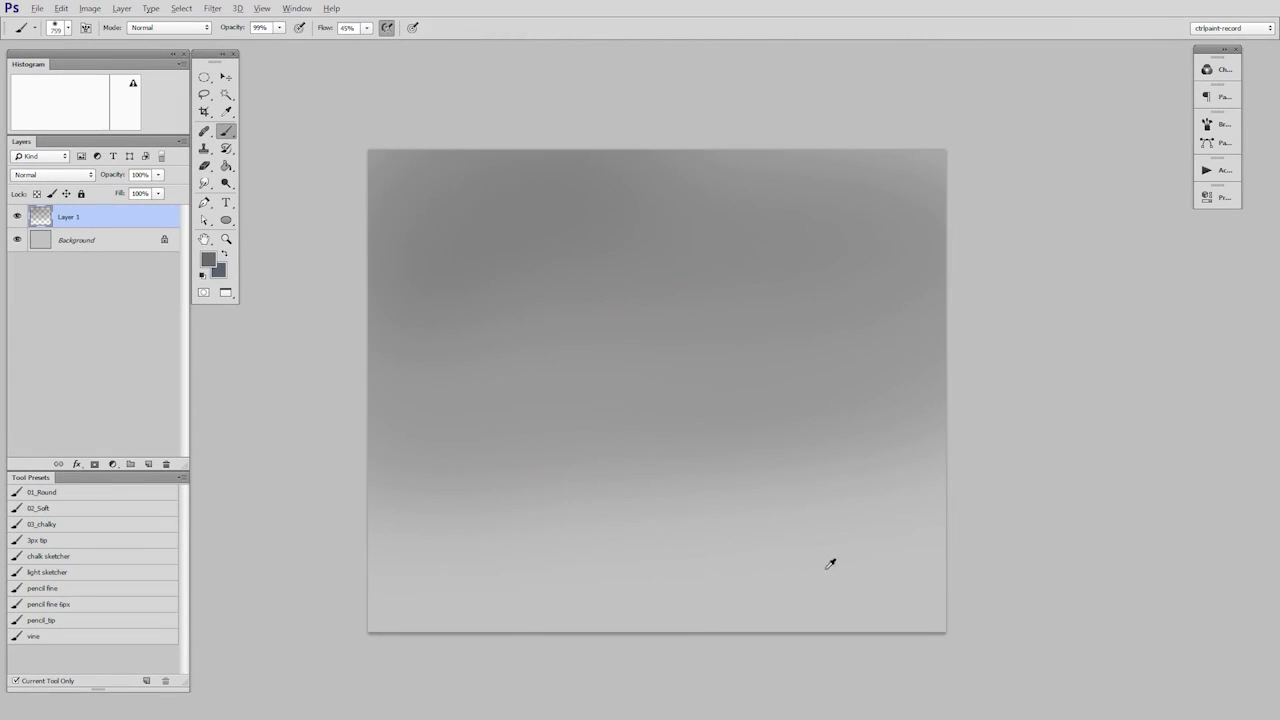
pyautogui.keyDown('alt'); pyautogui.click(830, 564); pyautogui.keyUp('alt')
pyautogui.moveTo(854, 508)
pyautogui.mouseDown()
pyautogui.moveTo(686, 546)
pyautogui.moveTo(786, 558)
pyautogui.moveTo(517, 401)
pyautogui.mouseUp()
pyautogui.keyDown('alt'); pyautogui.rightClick(686, 550); pyautogui.keyUp('alt')
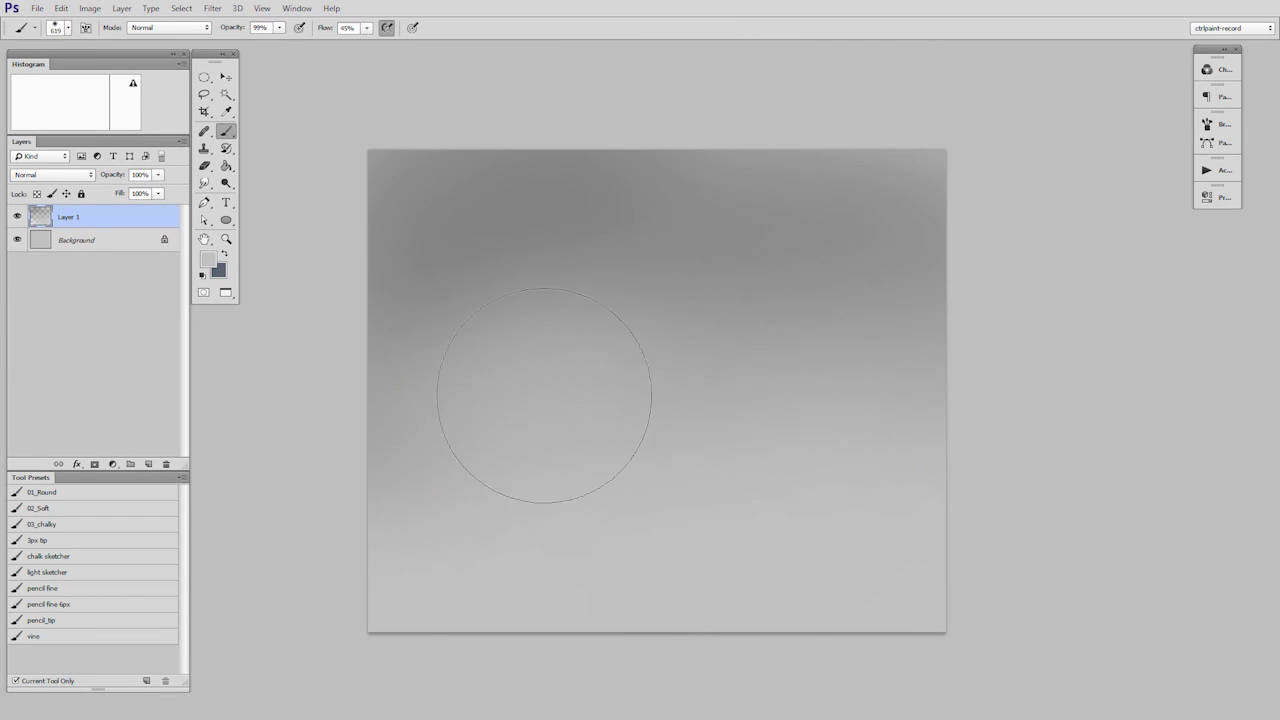
pyautogui.keyDown('alt'); pyautogui.click(905, 200); pyautogui.keyUp('alt')
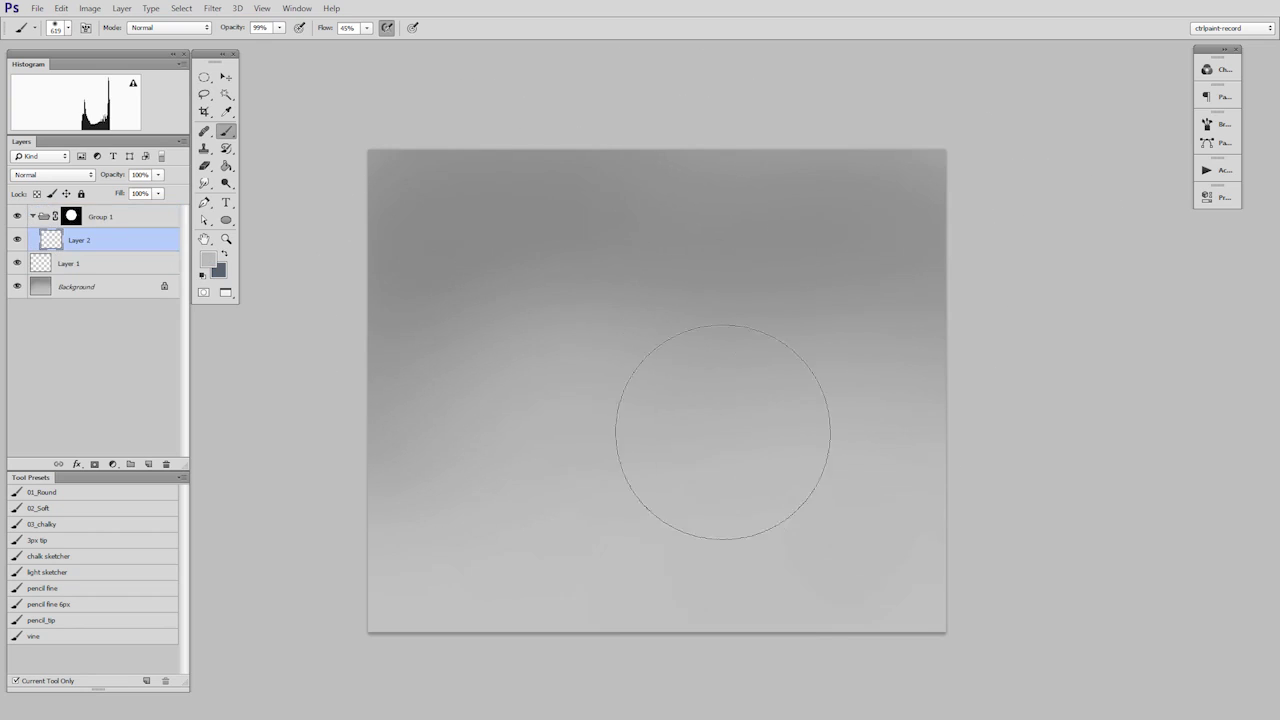
pyautogui.press('F12')
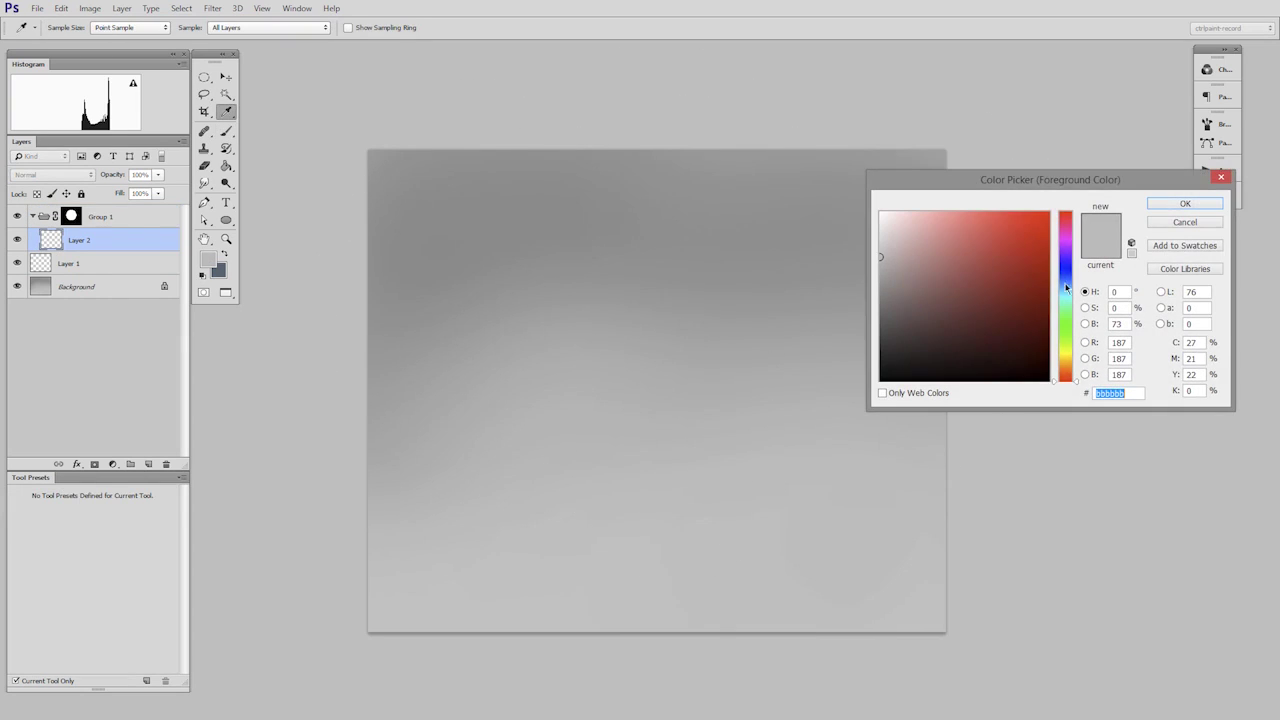
pyautogui.click(1066, 284)
pyautogui.click(936, 256)
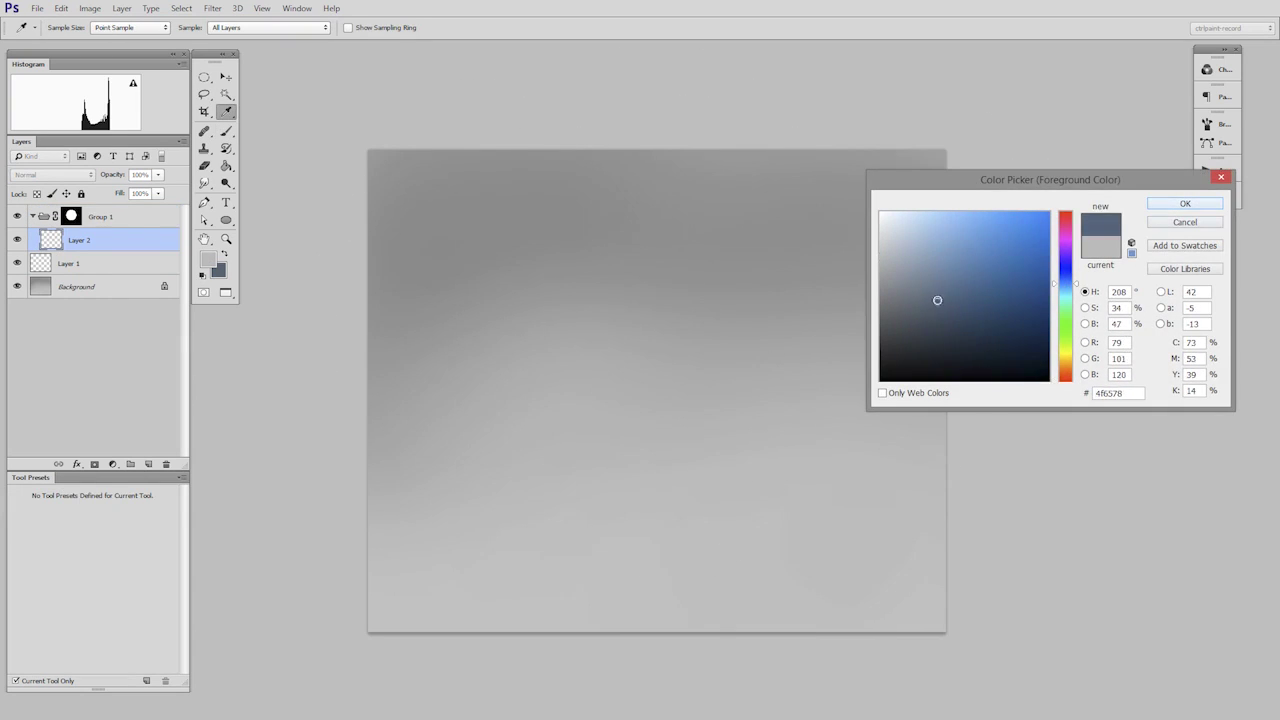
pyautogui.click(1185, 205)
pyautogui.moveTo(528, 390)
pyautogui.mouseDown()
pyautogui.moveTo(520, 357)
pyautogui.moveTo(809, 463)
pyautogui.mouseUp()
pyautogui.click(69, 263)
pyautogui.moveTo(630, 515)
pyautogui.mouseDown()
pyautogui.moveTo(714, 517)
pyautogui.moveTo(629, 530)
pyautogui.moveTo(654, 526)
pyautogui.moveTo(663, 486)
pyautogui.moveTo(714, 491)
pyautogui.moveTo(737, 510)
pyautogui.moveTo(732, 546)
pyautogui.mouseUp()
pyautogui.hotkey('ctrl', 't')
pyautogui.moveTo(844, 475); pyautogui.dragTo(841, 482)
pyautogui.moveTo(805, 520); pyautogui.dragTo(789, 514)
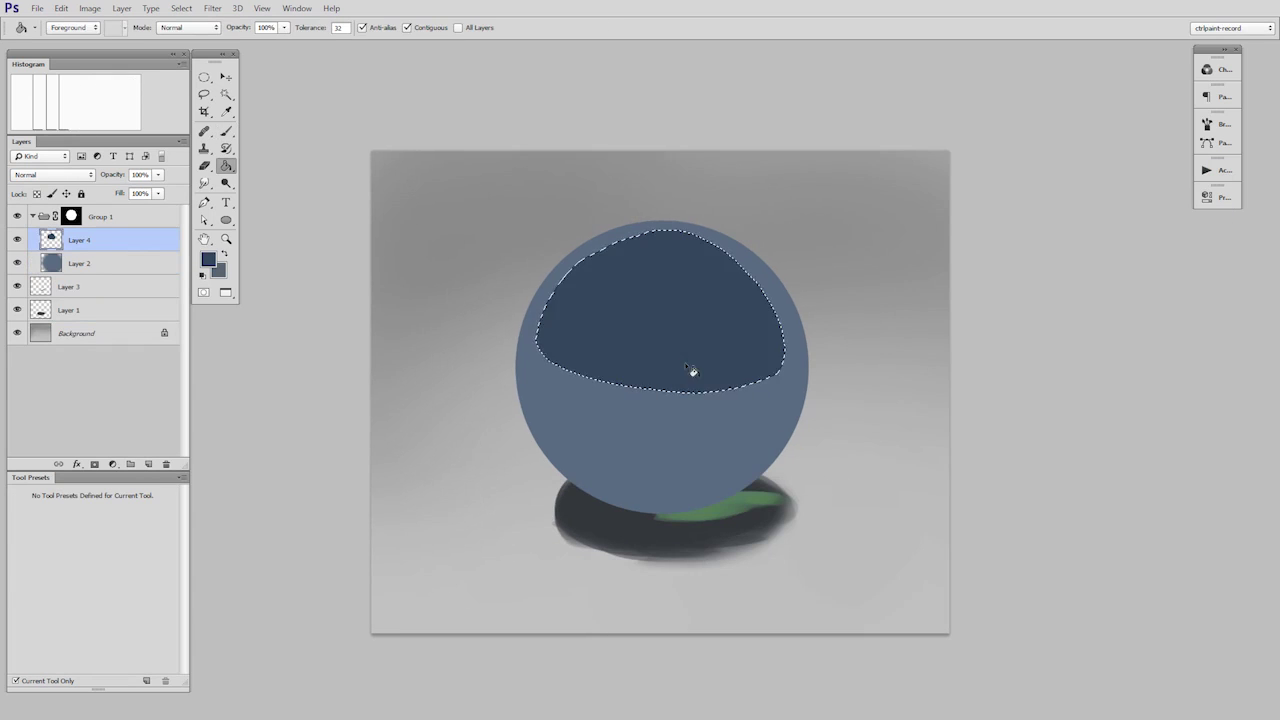
pyautogui.hotkey('ctrl', 'd')
pyautogui.press('v')
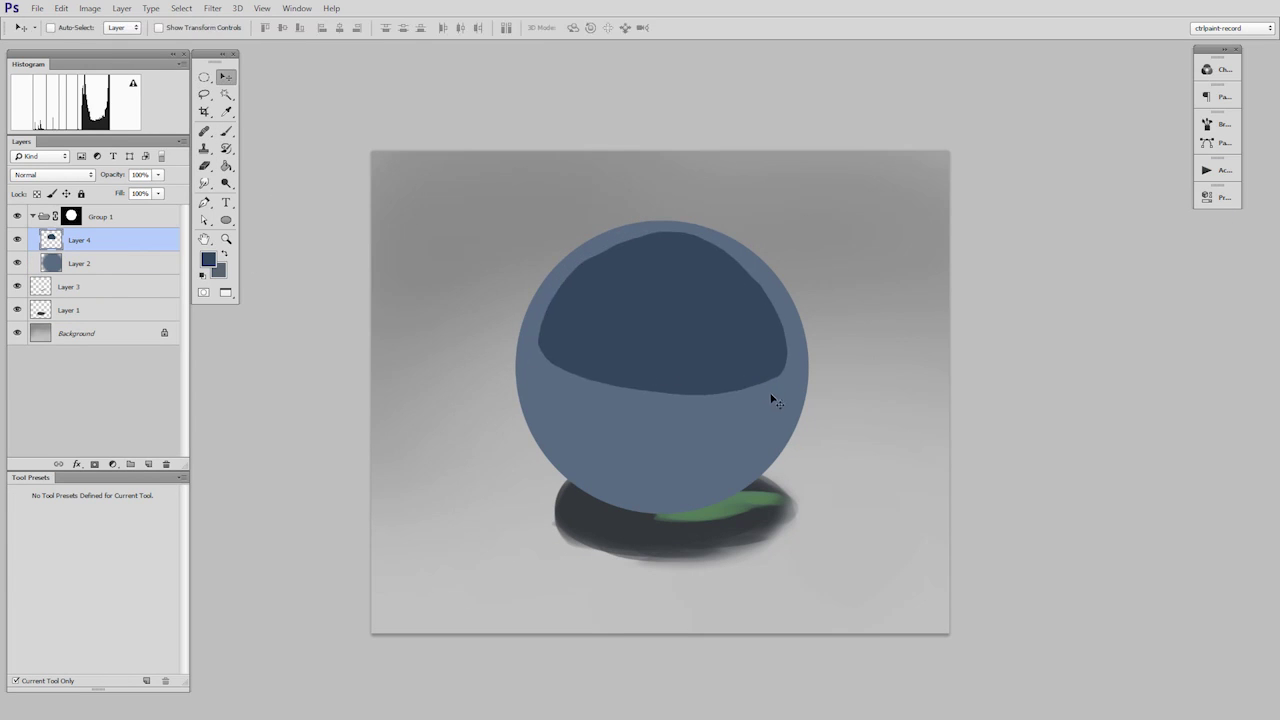
pyautogui.hotkey('ctrl', 't')
pyautogui.rightClick(716, 328)
pyautogui.click(745, 431)
pyautogui.moveTo(760, 308); pyautogui.dragTo(606, 266)
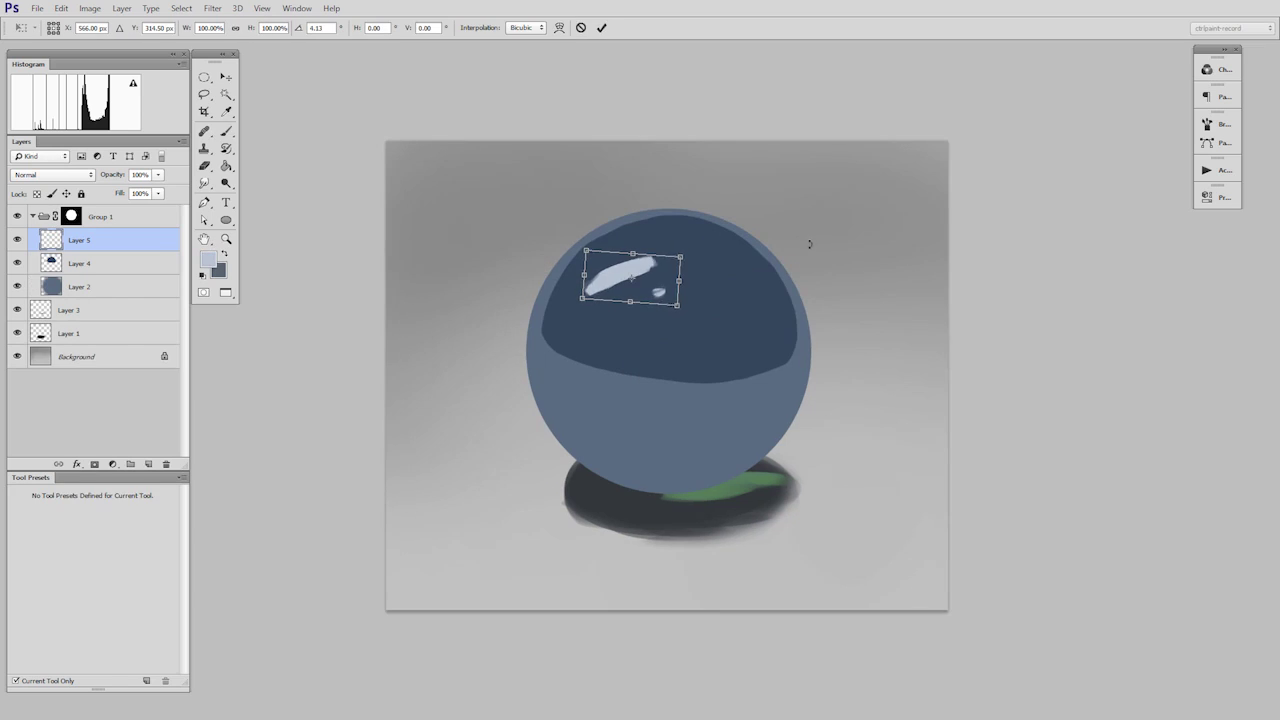
pyautogui.moveTo(655, 280); pyautogui.dragTo(661, 284)
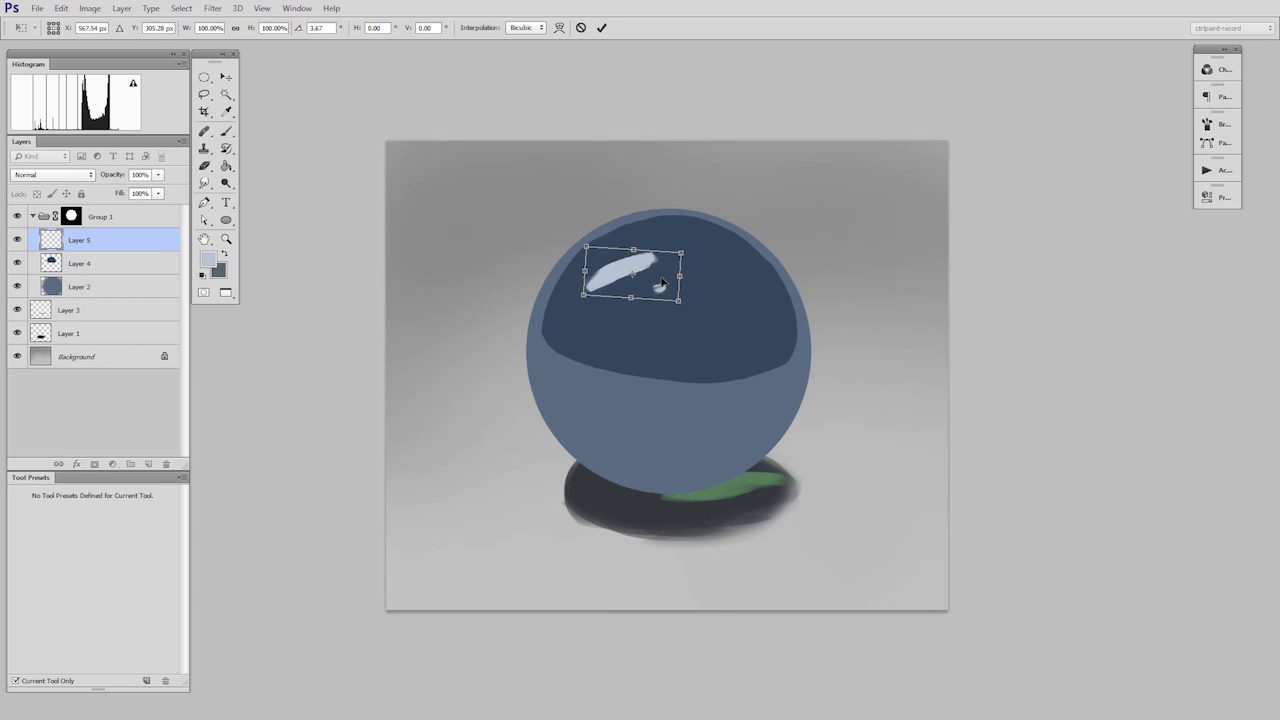
pyautogui.press('Return')
pyautogui.press('b')
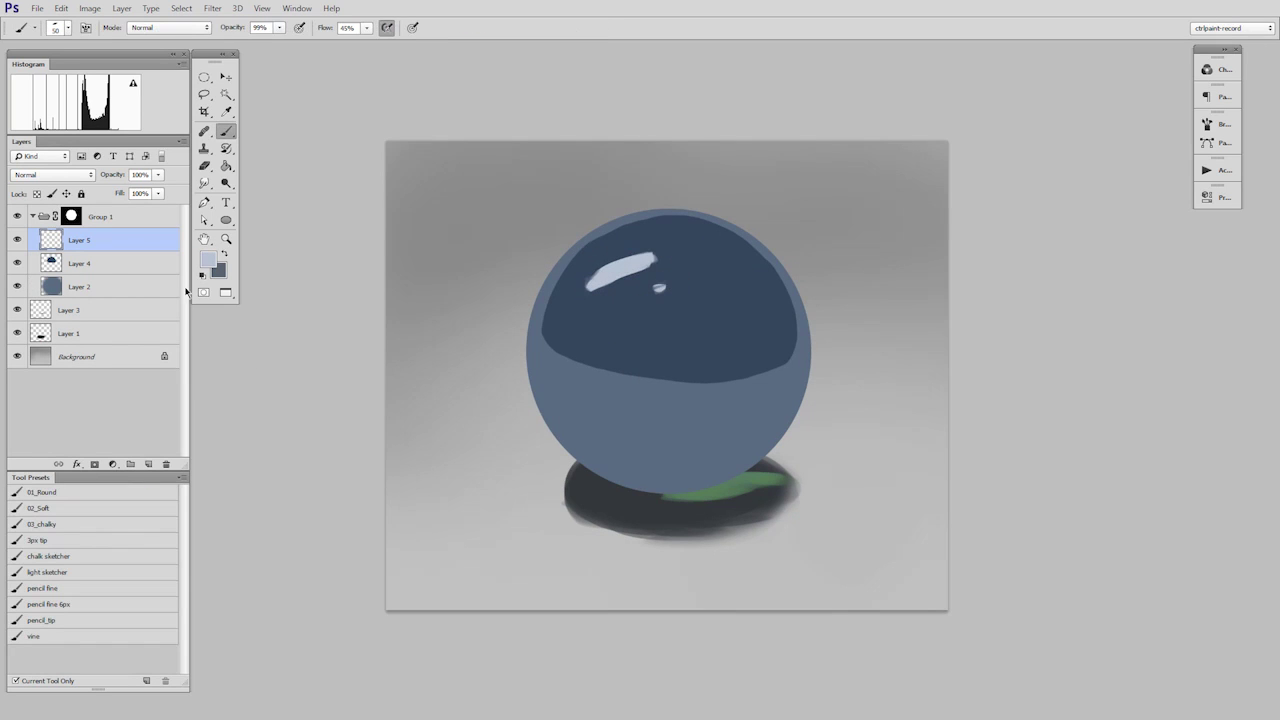